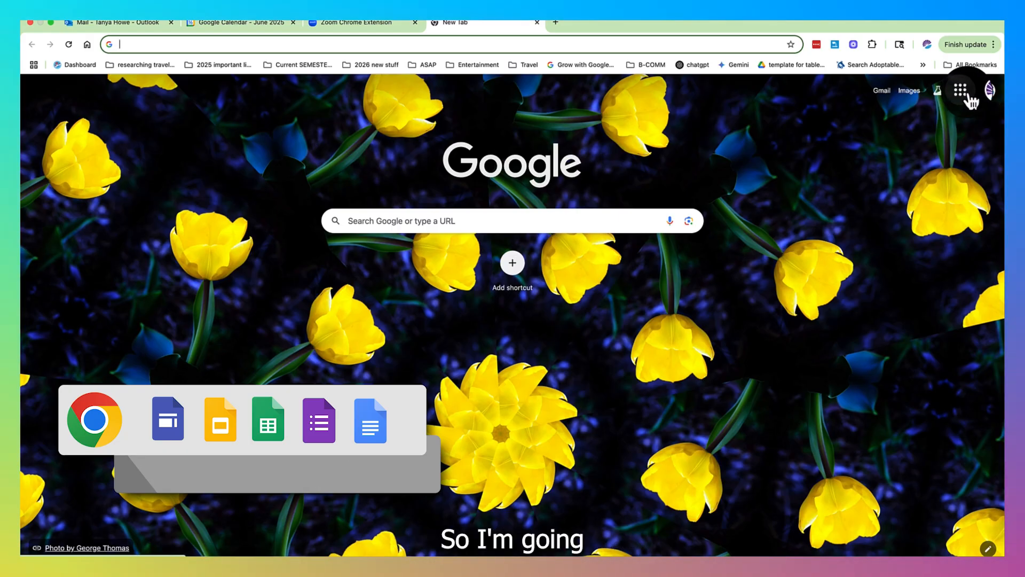
Step: Open Google Calendar from the Google apps and return the month grid to today's date after glancing at May 2025
click(964, 96)
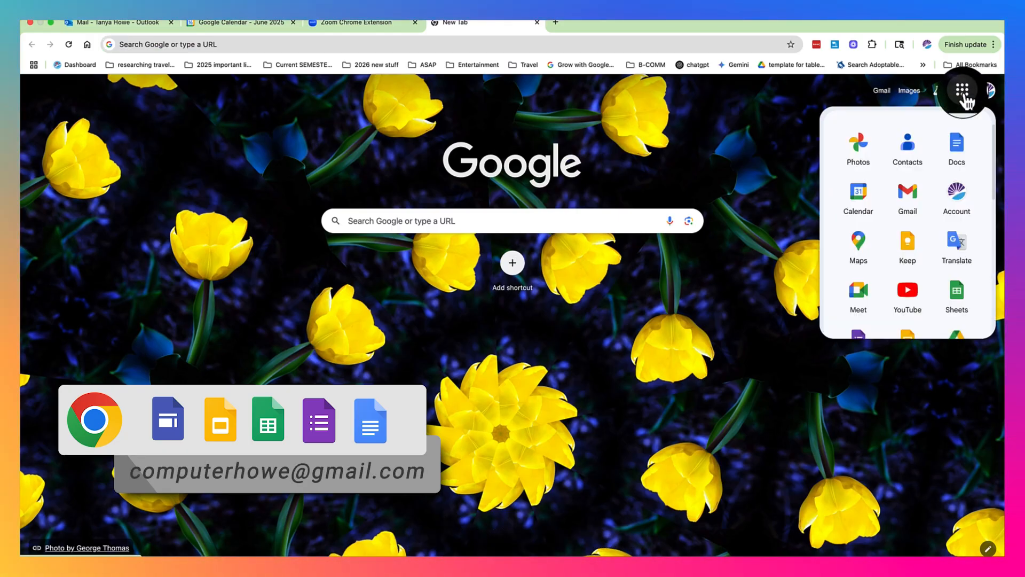
click(859, 193)
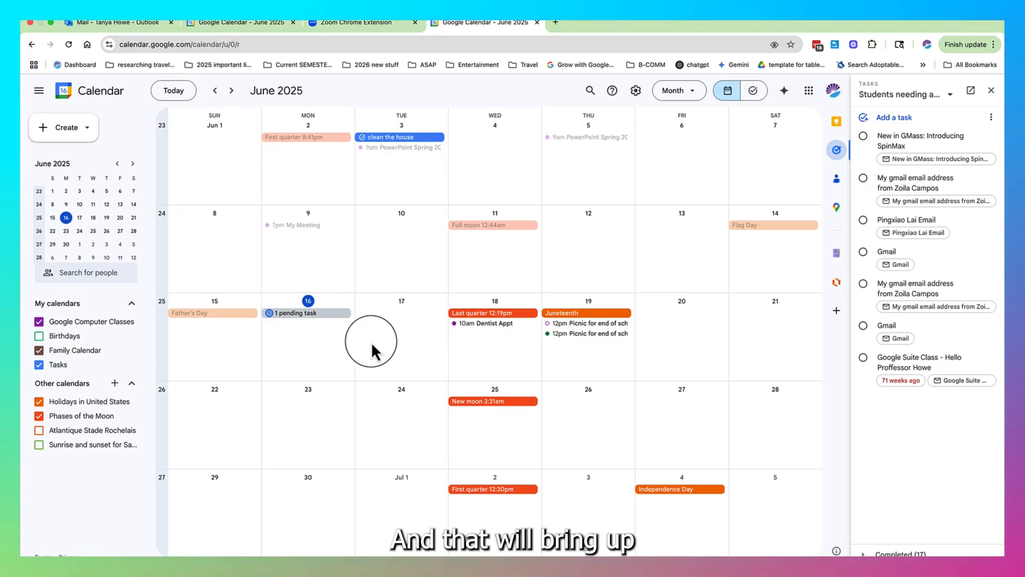
scroll(372, 350, up, 1)
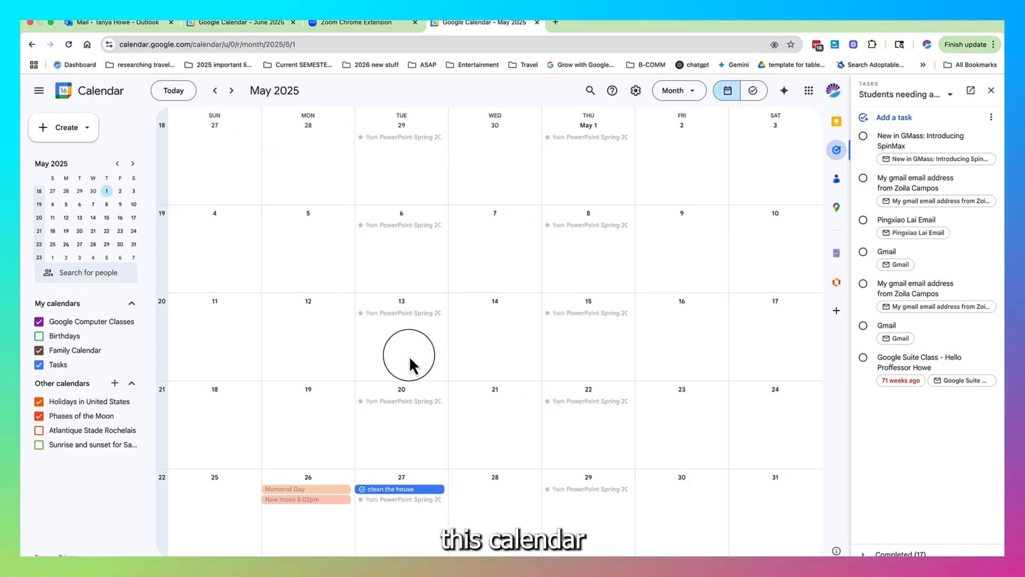
click(176, 93)
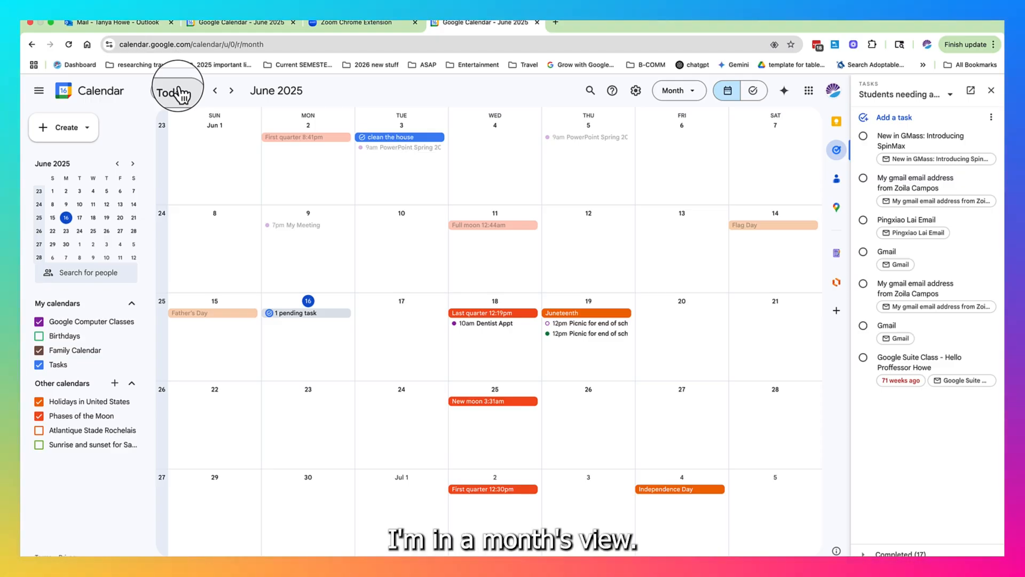
Step: View the calendar by Day, Week, Year and 4 weeks in turn, finishing in the Month view
click(687, 99)
click(683, 109)
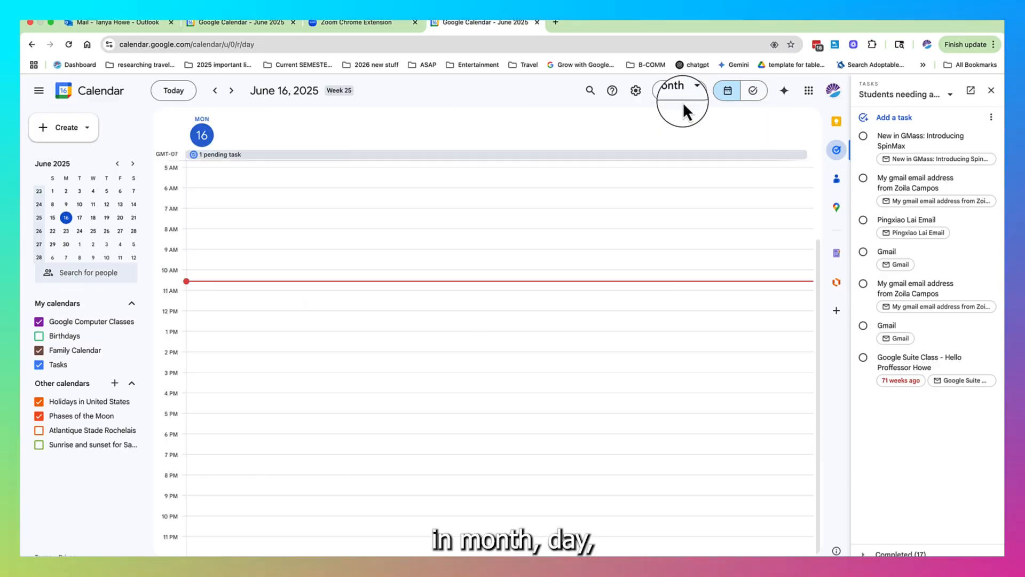
click(687, 99)
click(687, 131)
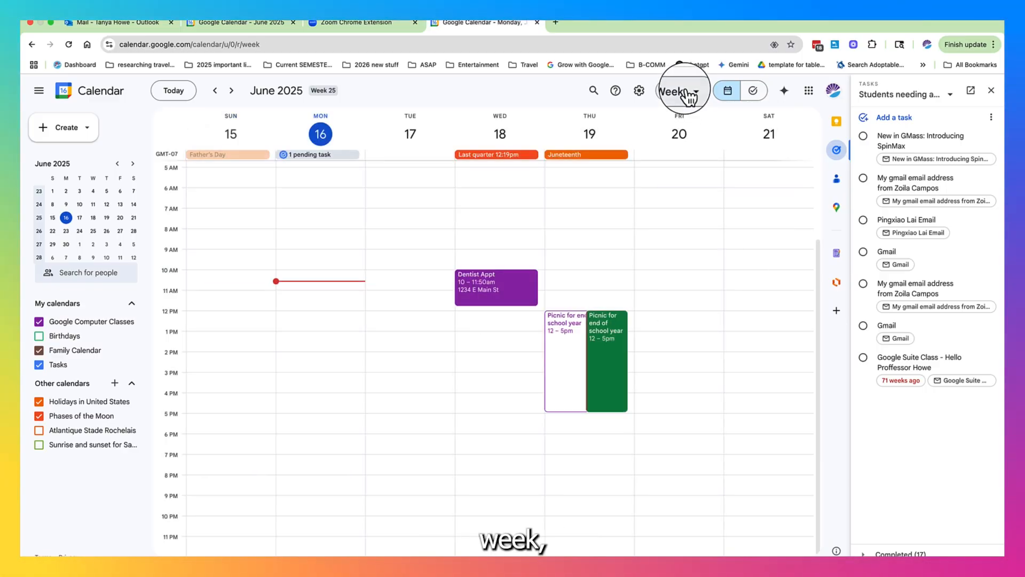
click(675, 91)
click(690, 180)
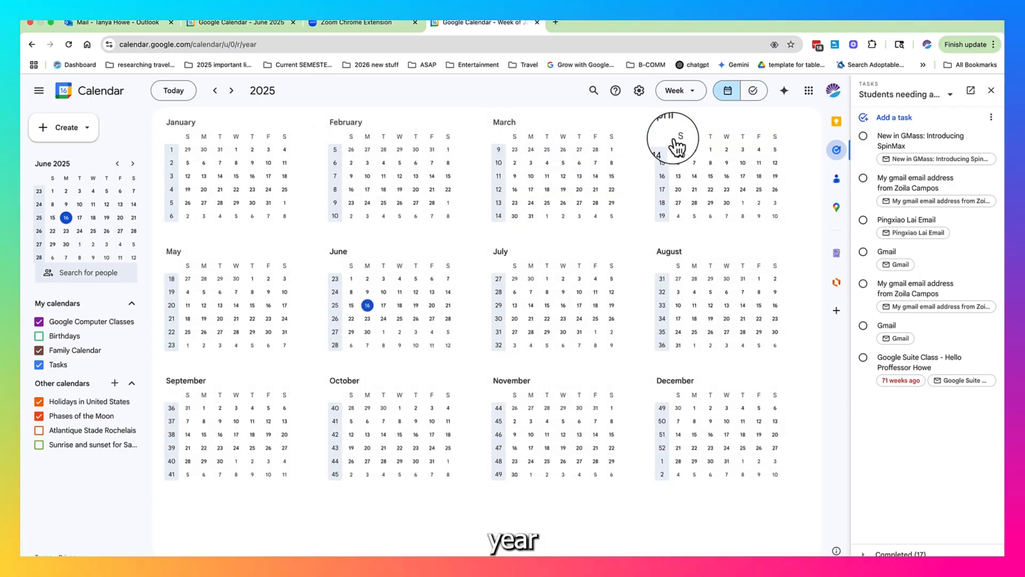
click(674, 95)
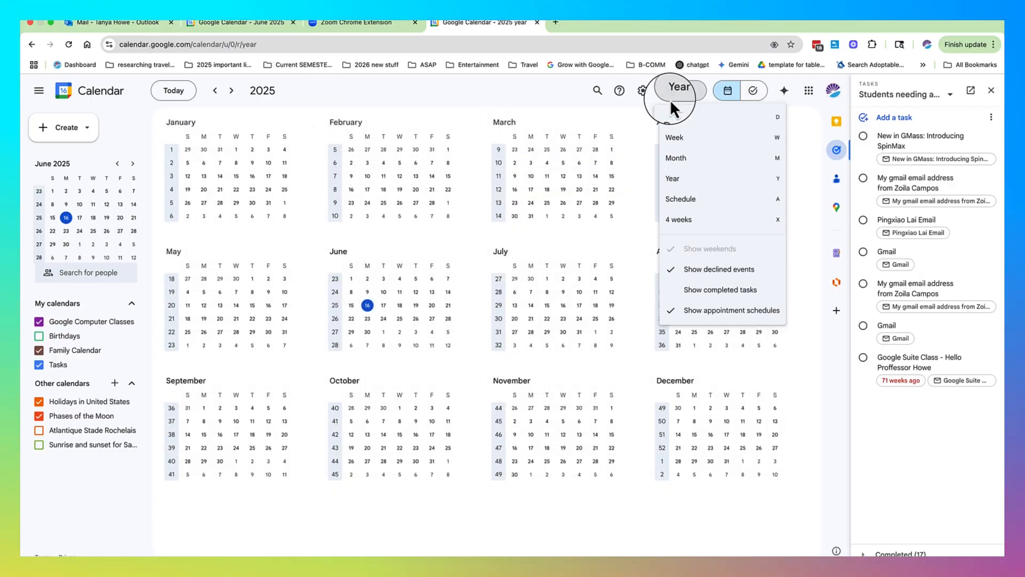
click(687, 215)
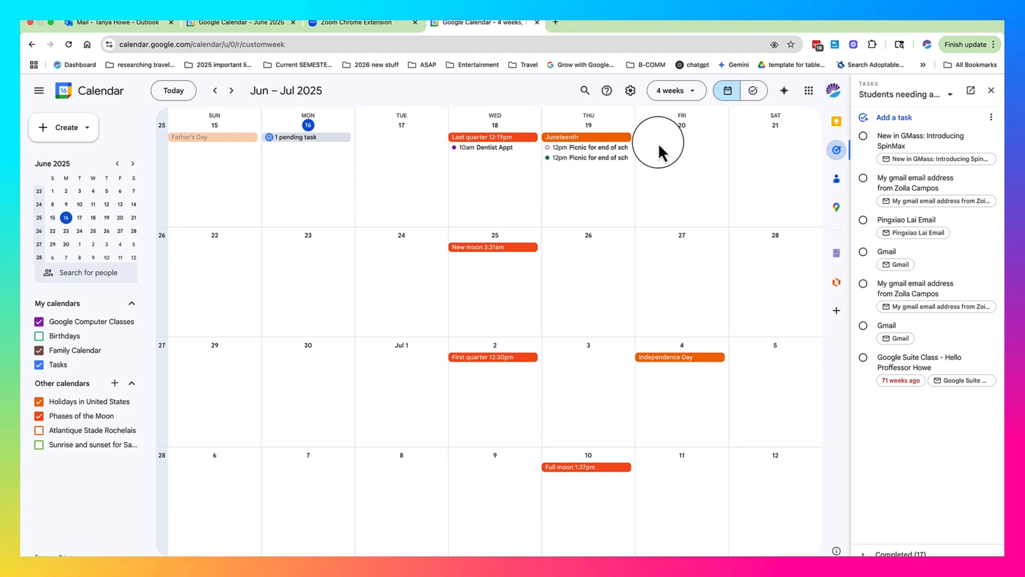
click(681, 94)
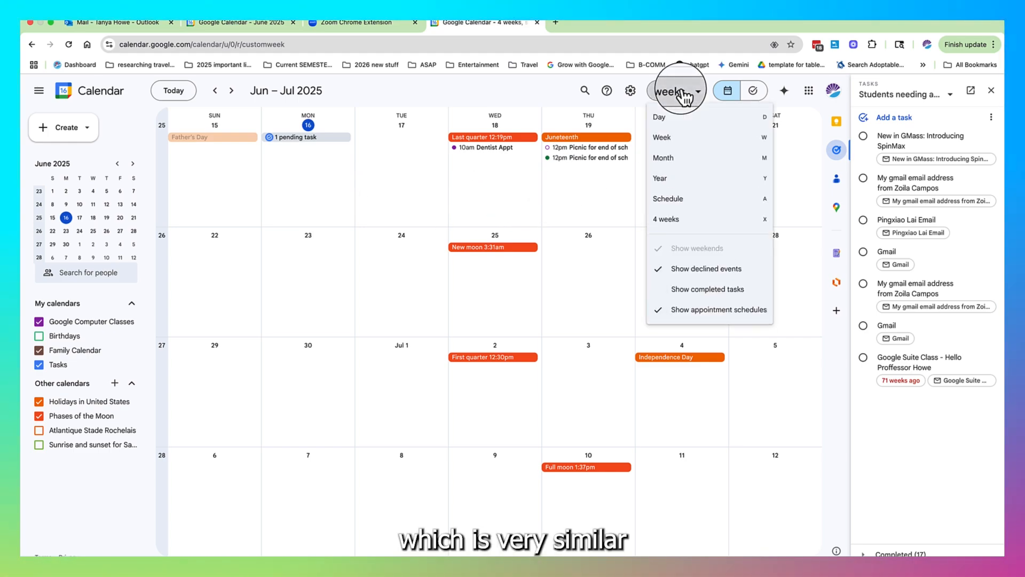
click(670, 158)
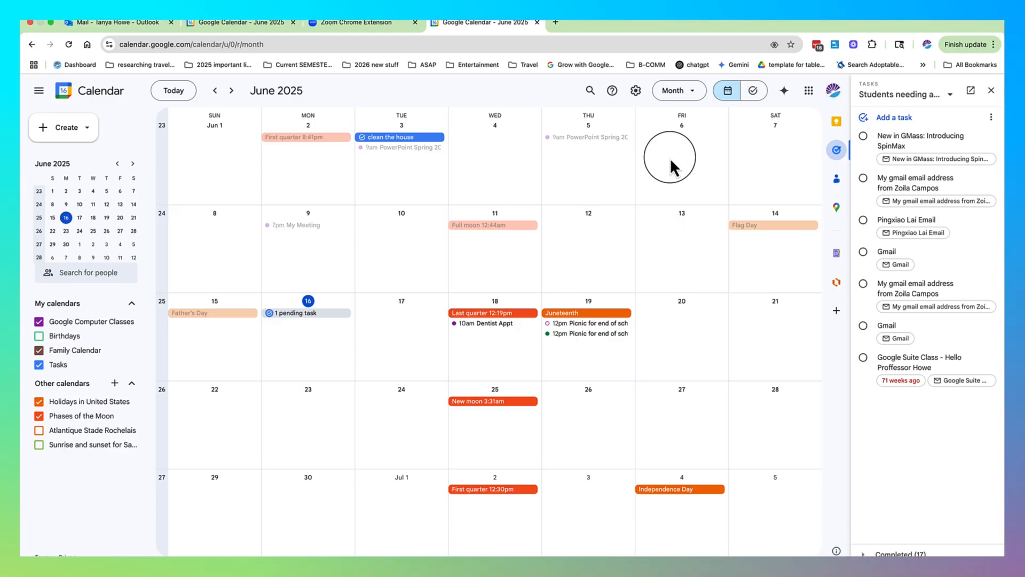
Step: Look ahead through the months to August 2025 and bring the calendar back to today's date
scroll(670, 158, down, 2)
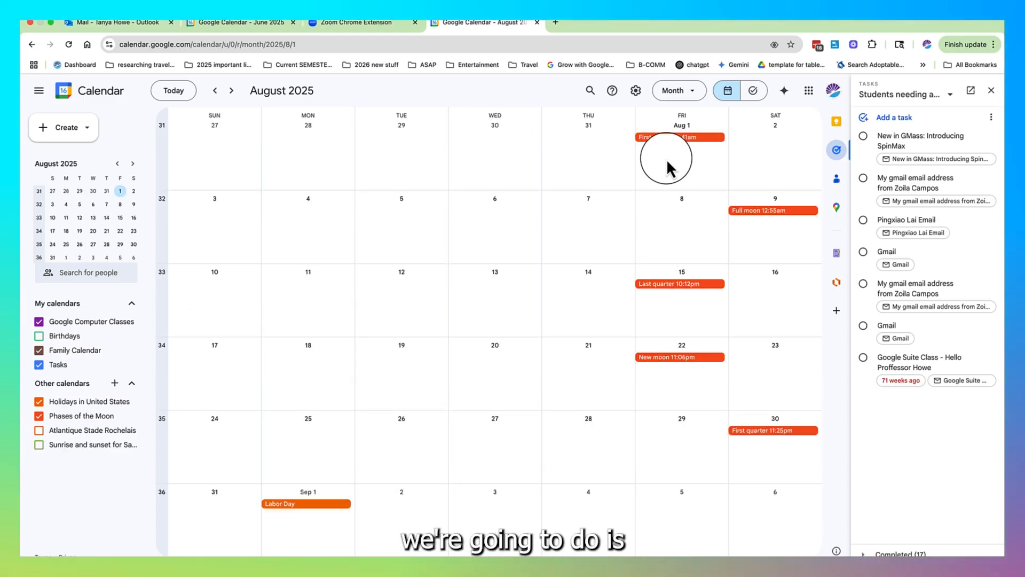
scroll(668, 158, up, 1)
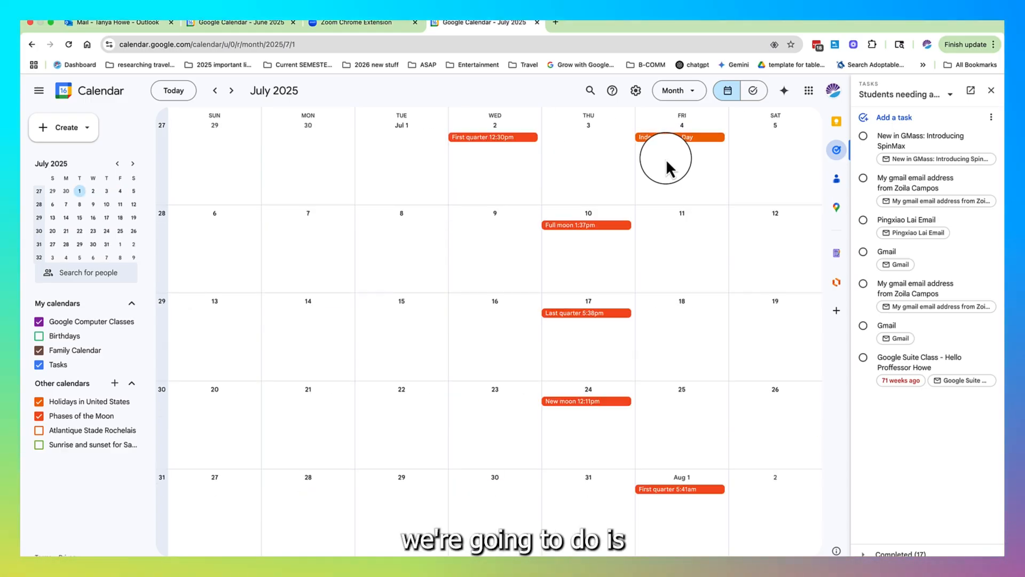
click(171, 90)
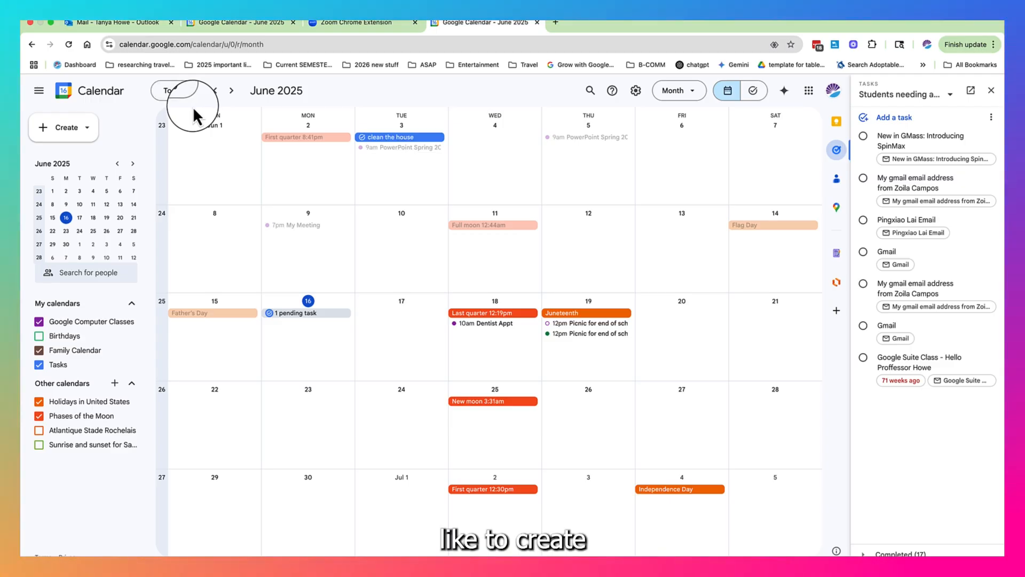
Step: Start an event on Friday, June 27 titled "Acupuncture appt", correcting the title's spelling with the suggested word
click(661, 406)
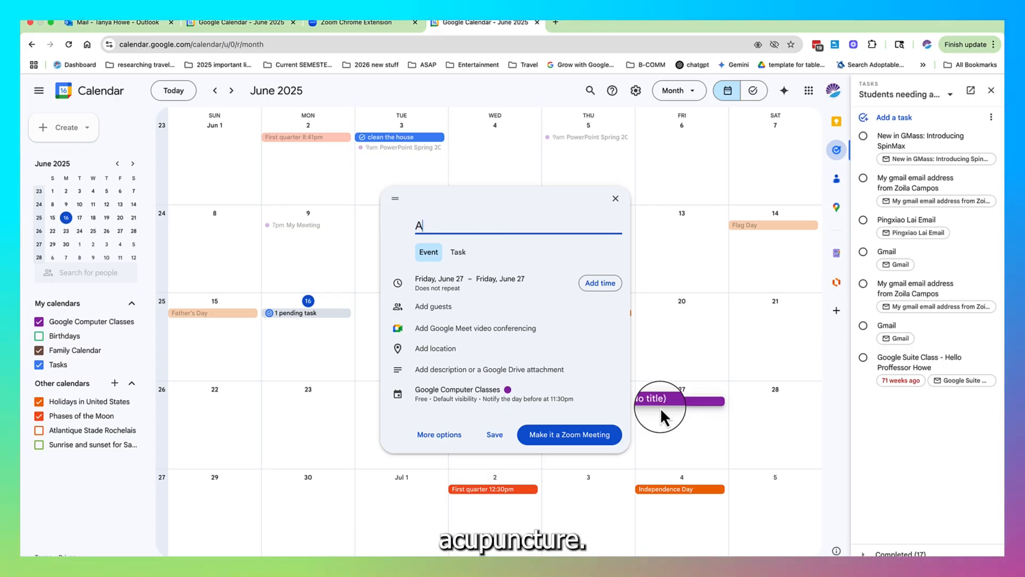
text(ccupu)
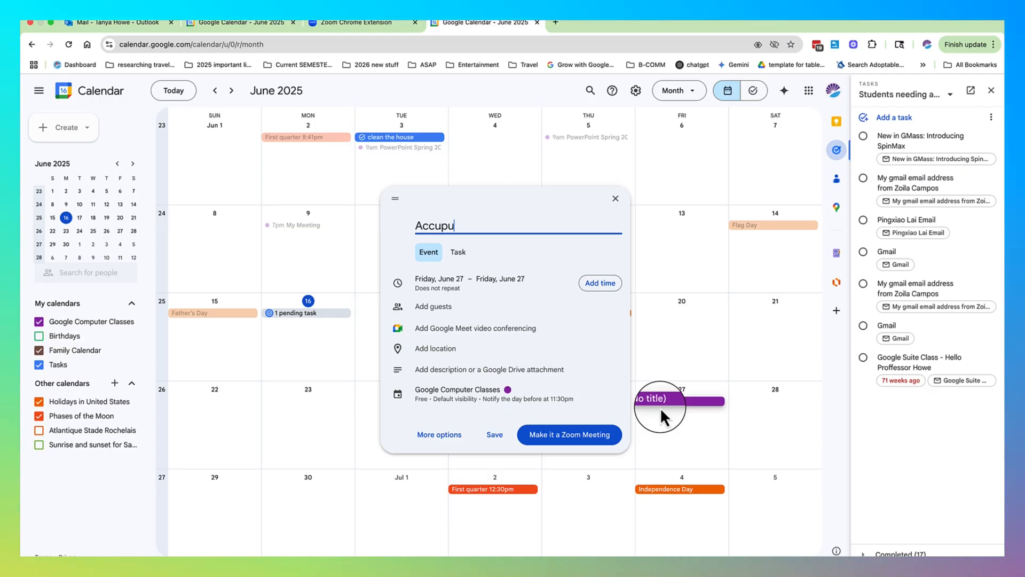
text(ncture)
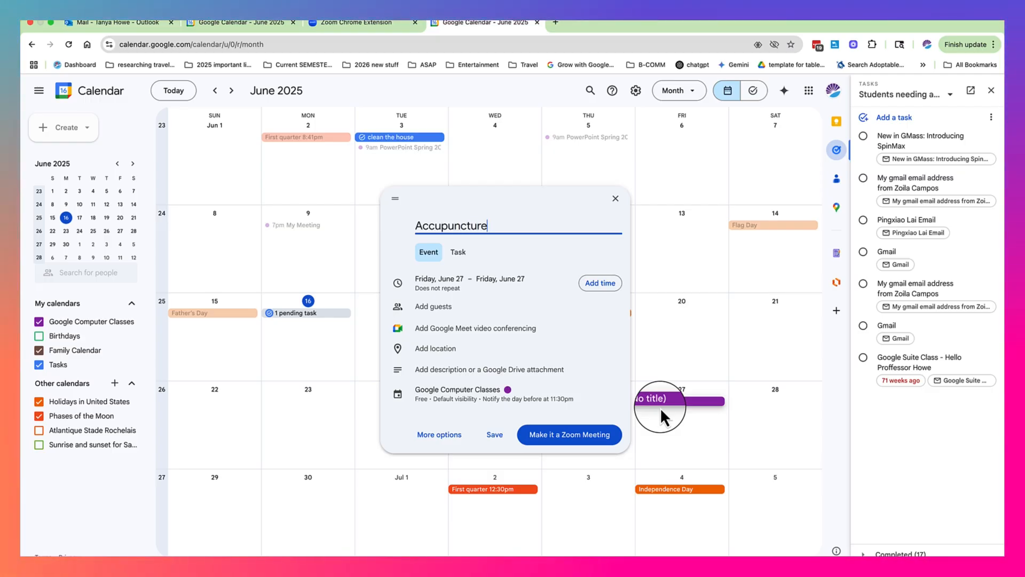
text( a)
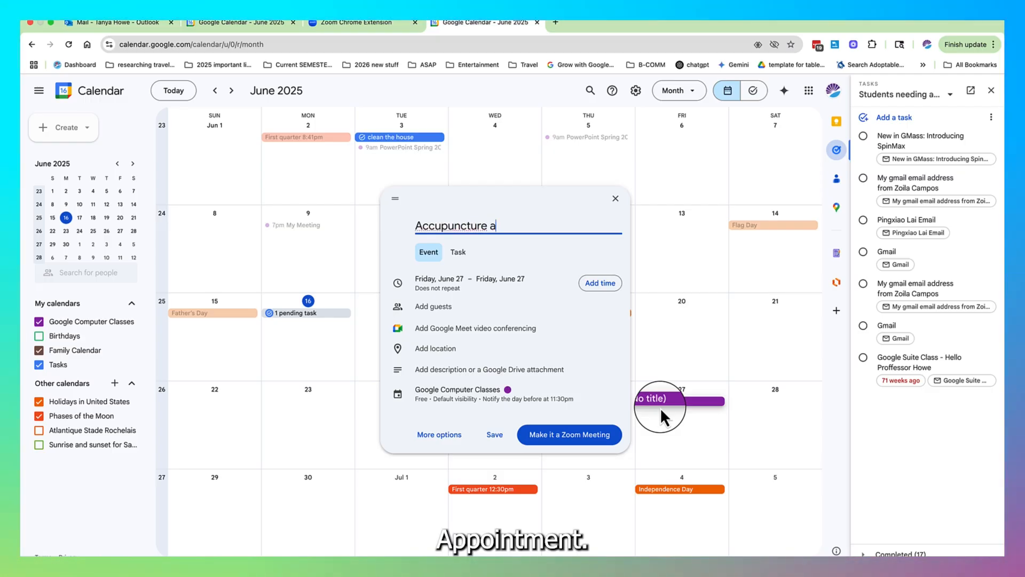
text(ppt)
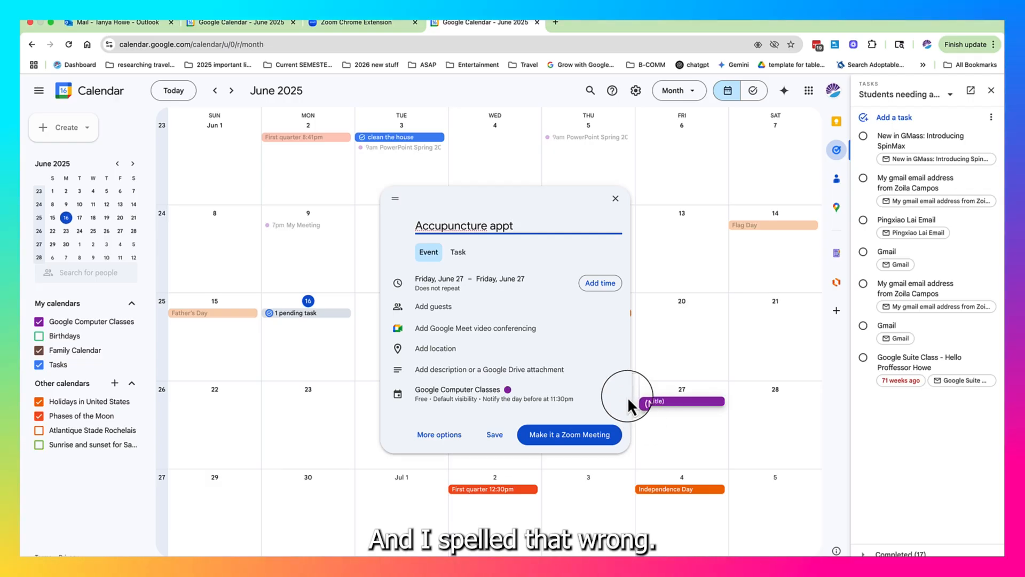
right_click(454, 224)
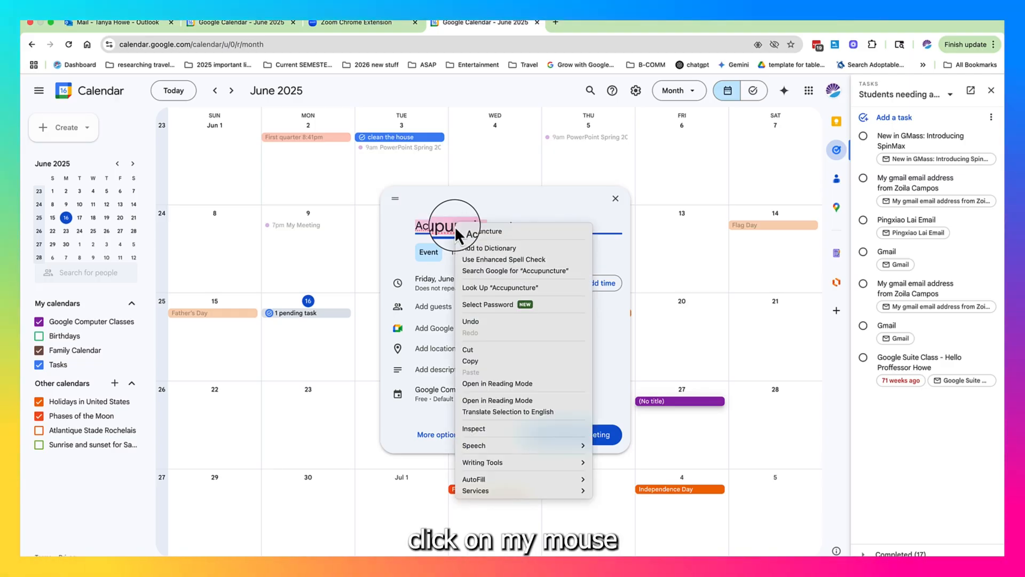
click(466, 232)
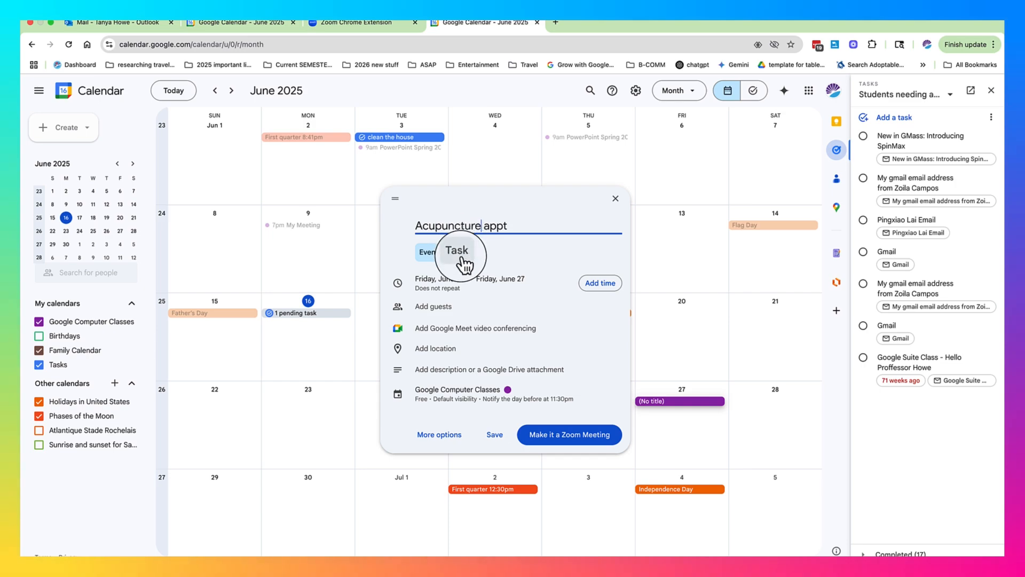
Step: Add a time to the acupuncture event and set its start to 12:00pm
click(595, 284)
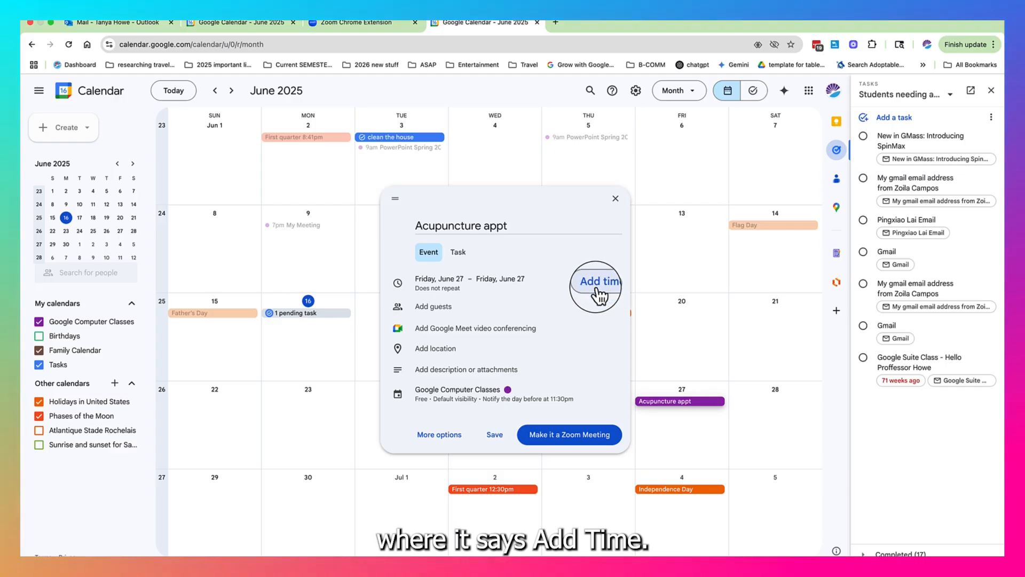
click(597, 287)
click(505, 279)
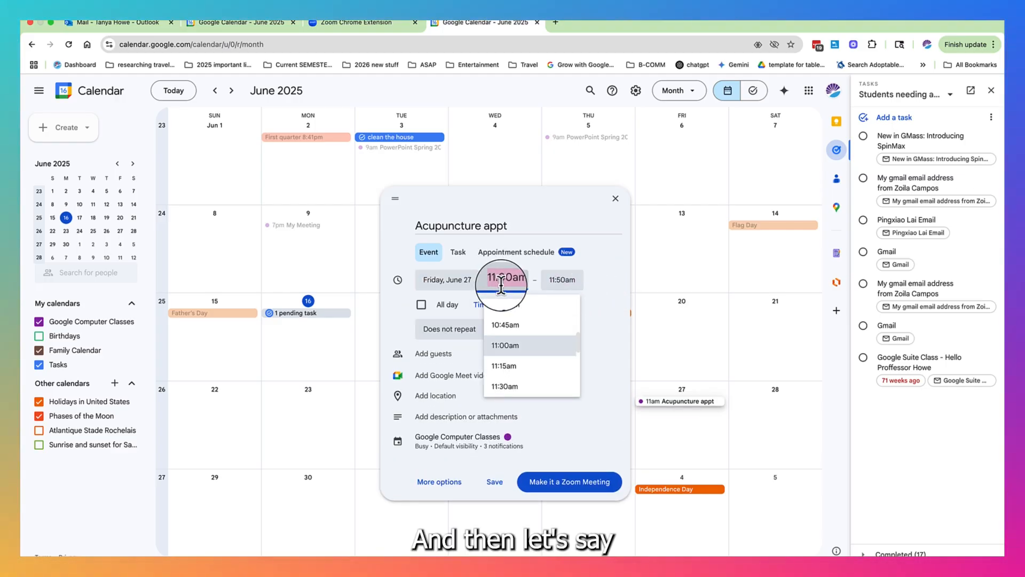
scroll(501, 345, down, 5)
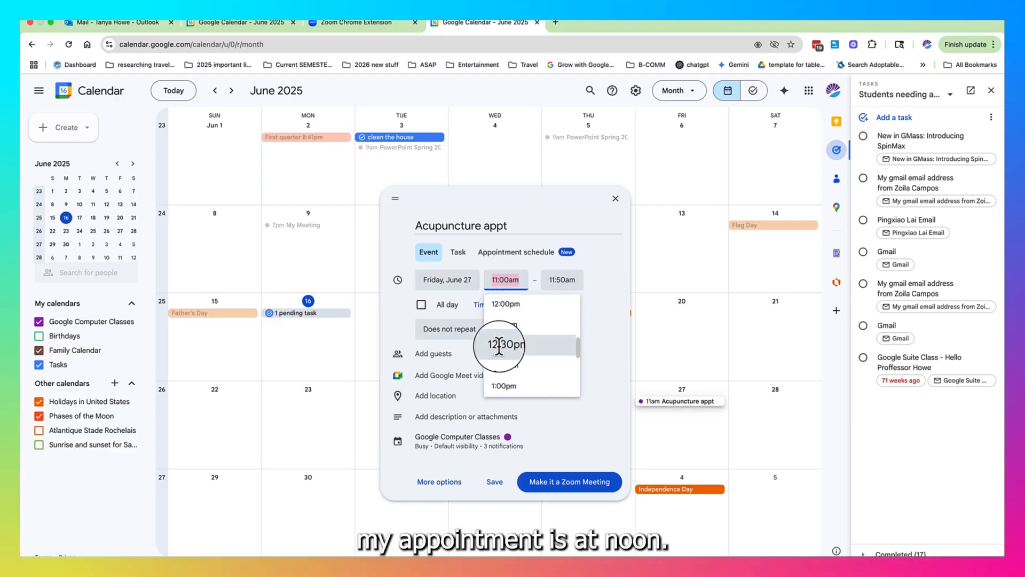
click(504, 311)
Step: Set the end time of the acupuncture event to 1:00pm, replacing the suggested times with a custom entry
click(553, 278)
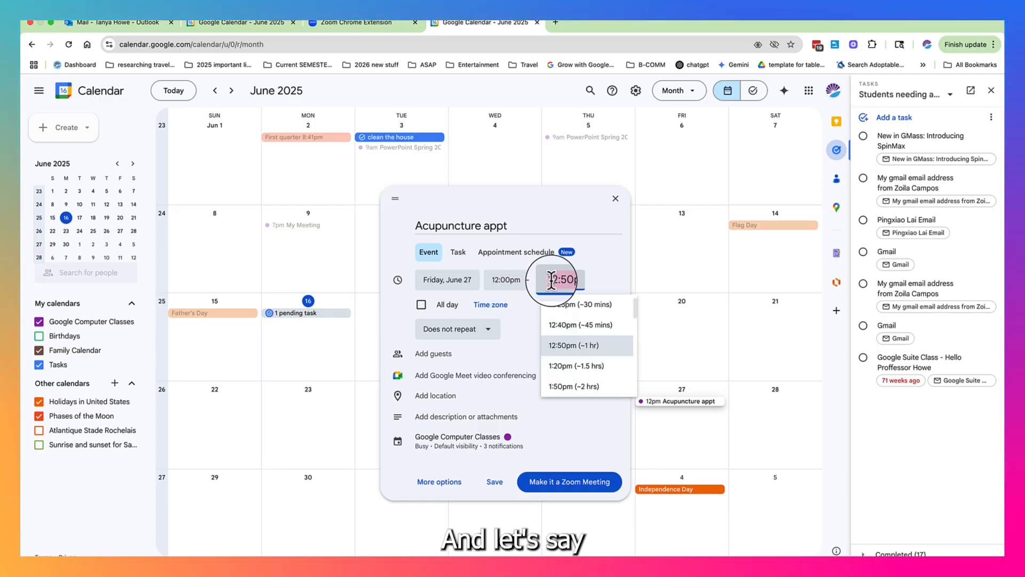
click(564, 386)
click(561, 279)
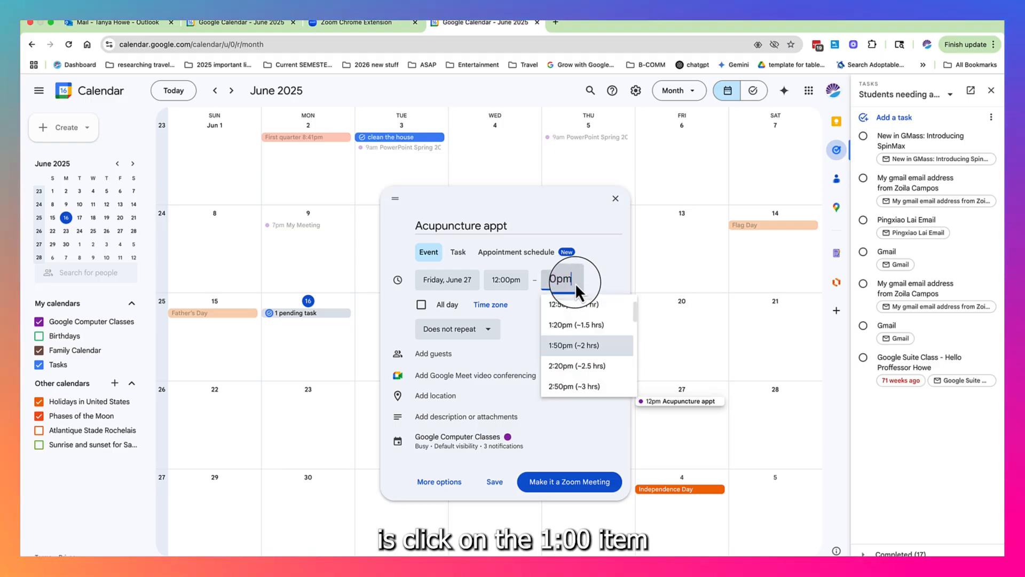
key(BackSpace)
key(BackSpace)
key(BackSpace)
key(BackSpace)
key(BackSpace)
key(BackSpace)
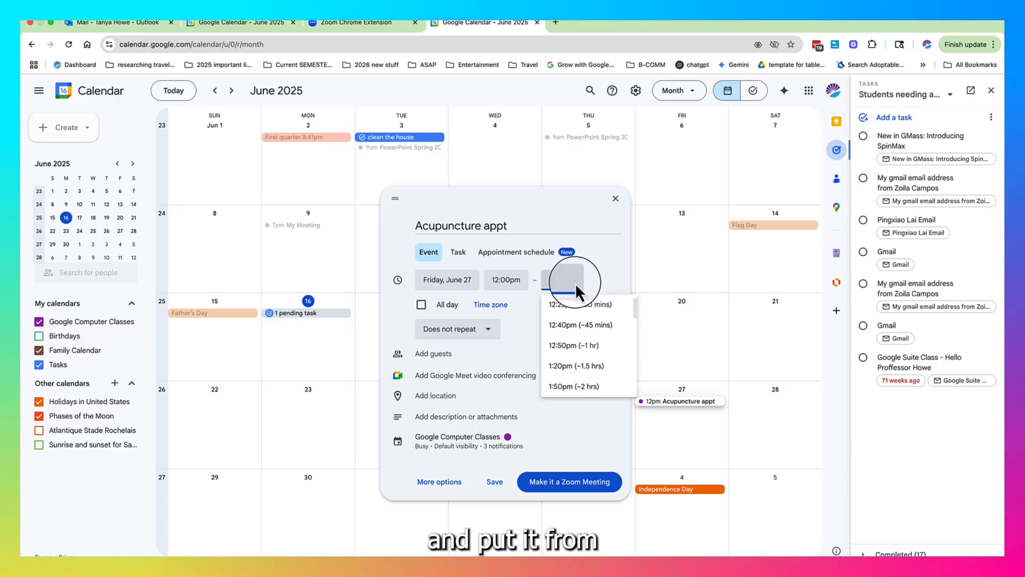
text(0)
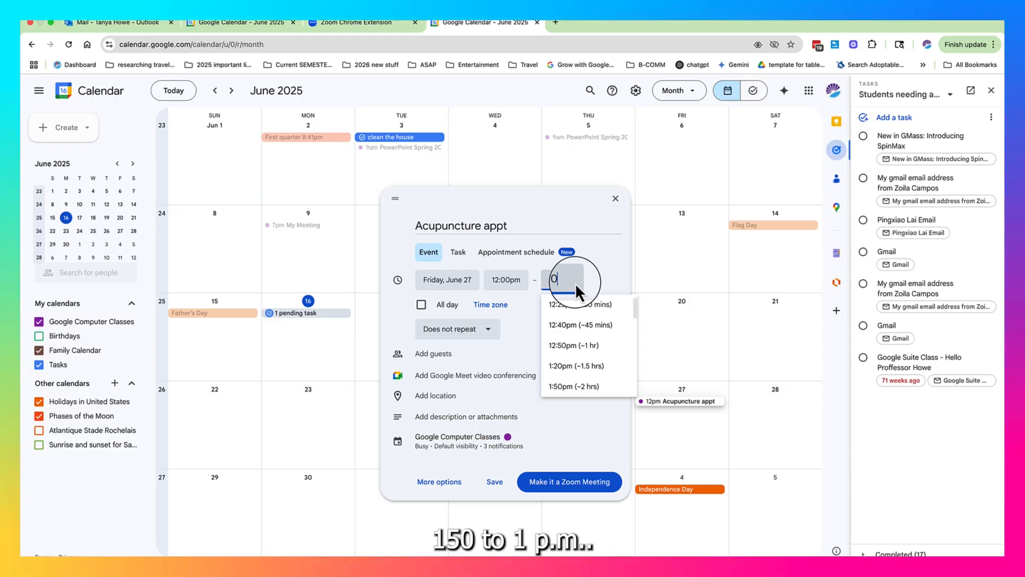
text(:00)
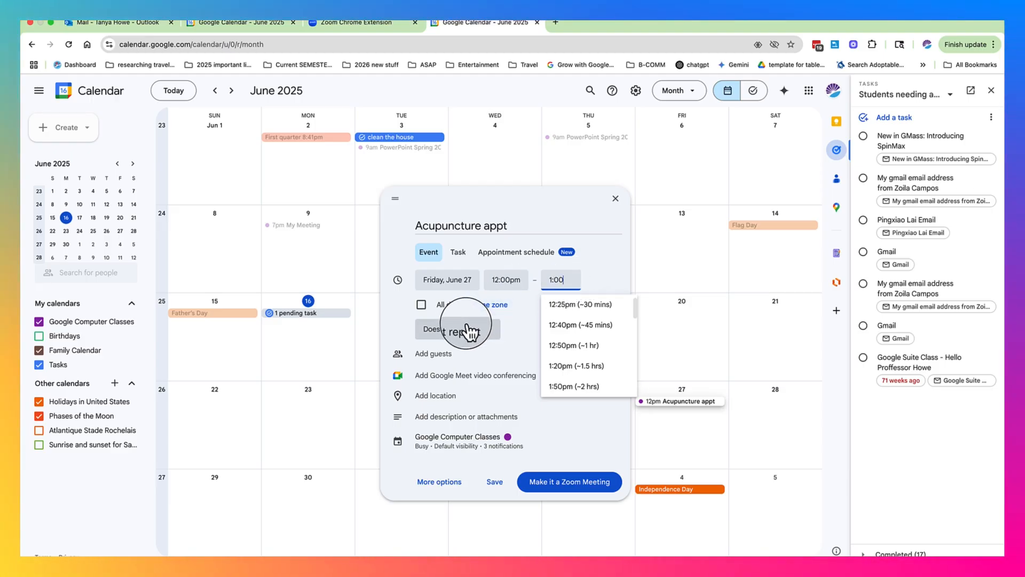
Step: Switch the event to all day and back to its timed schedule, closing the list of start times
click(422, 304)
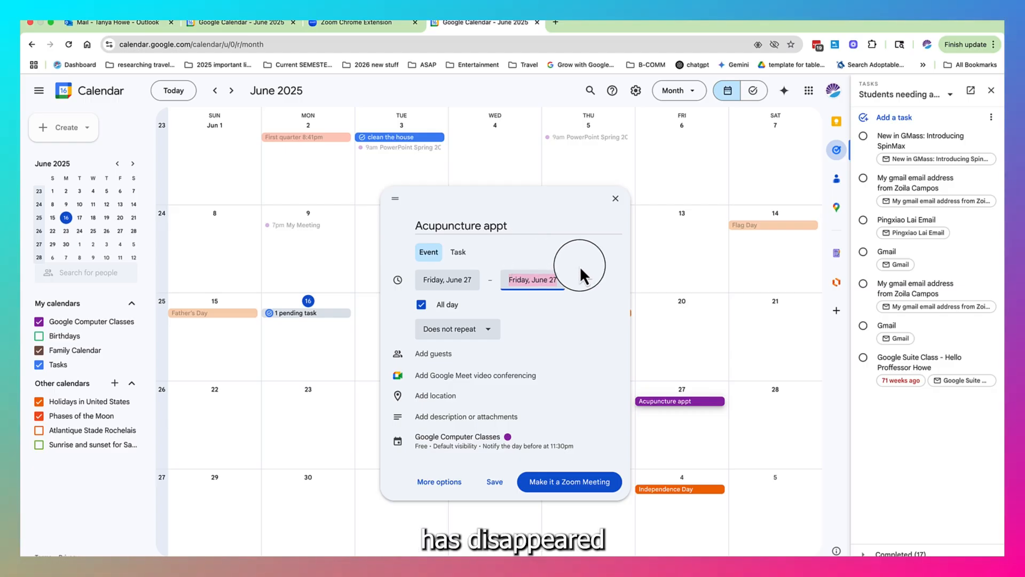
click(420, 304)
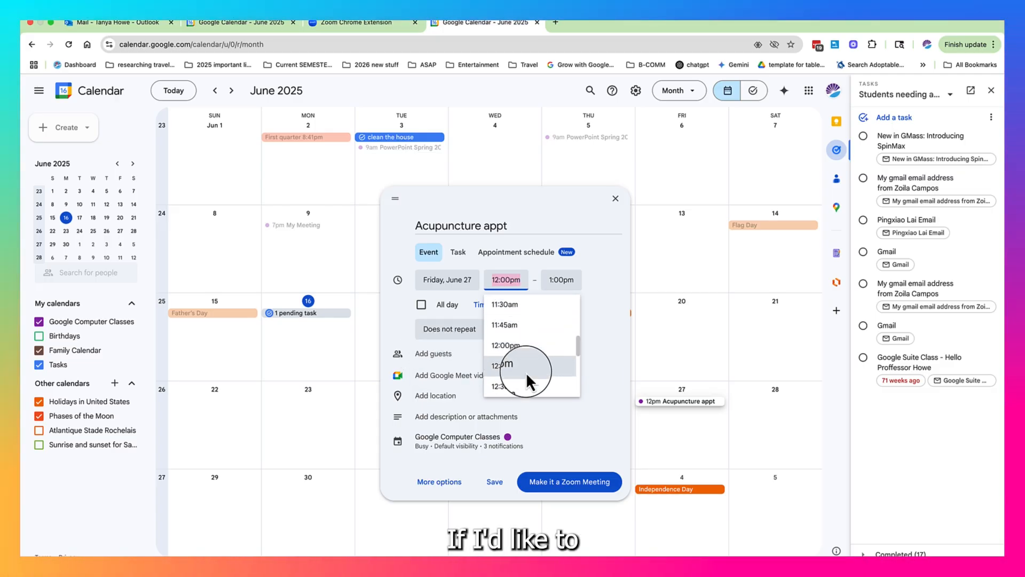
click(604, 413)
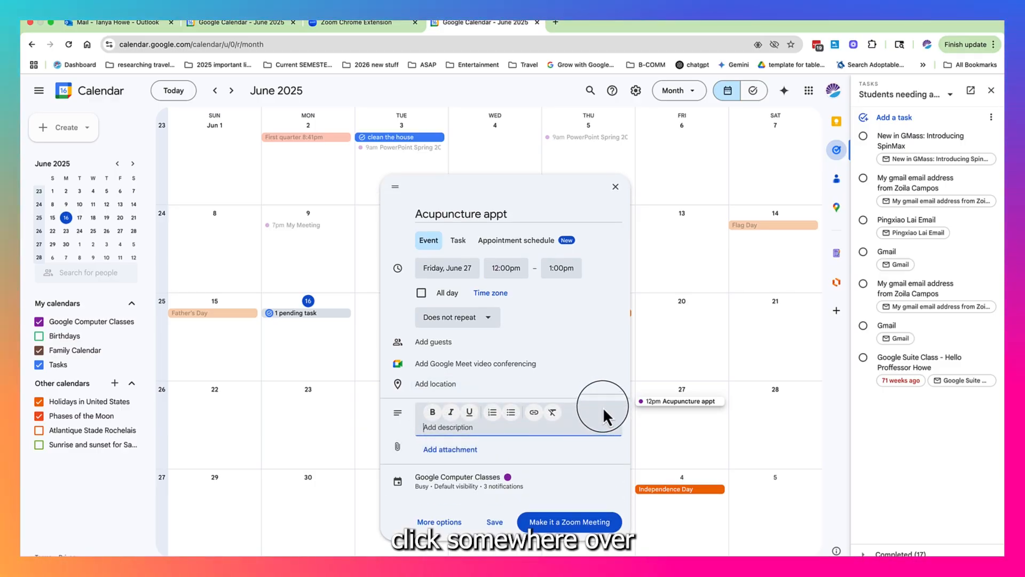
Step: Add a location to the acupuncture event by choosing the suggested Main Street address in Orange, and save the event
click(592, 384)
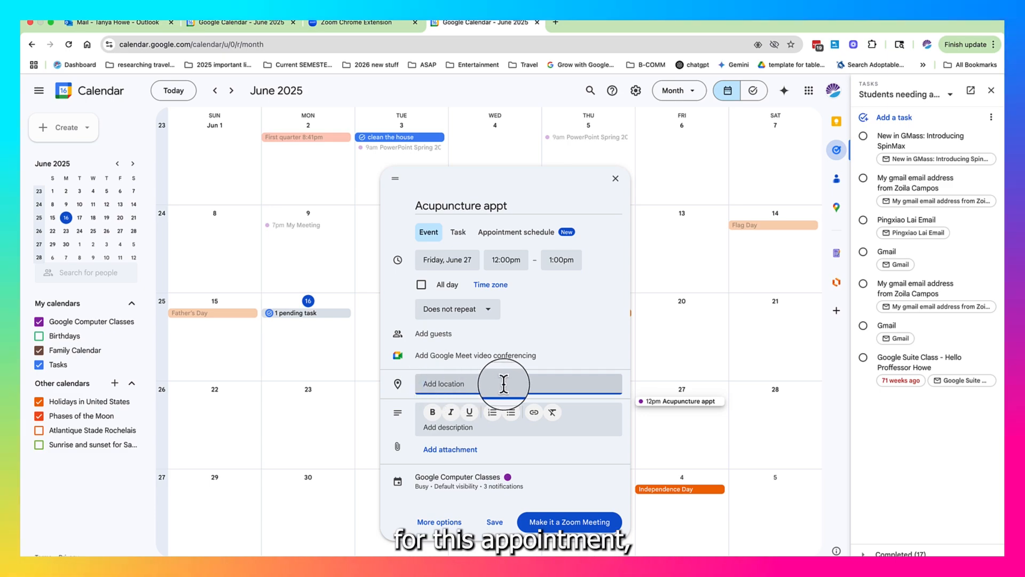
text(12)
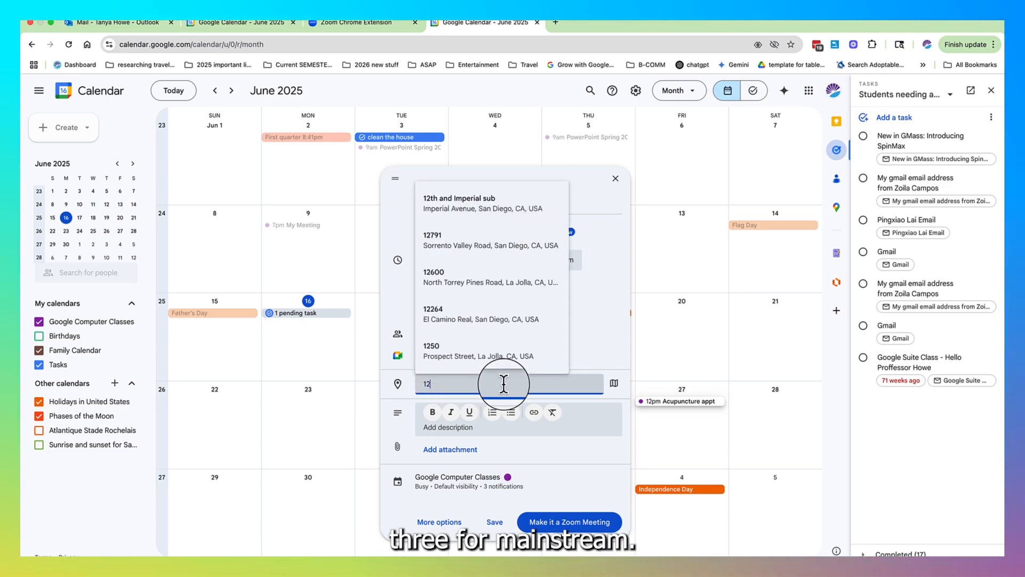
text(34 main)
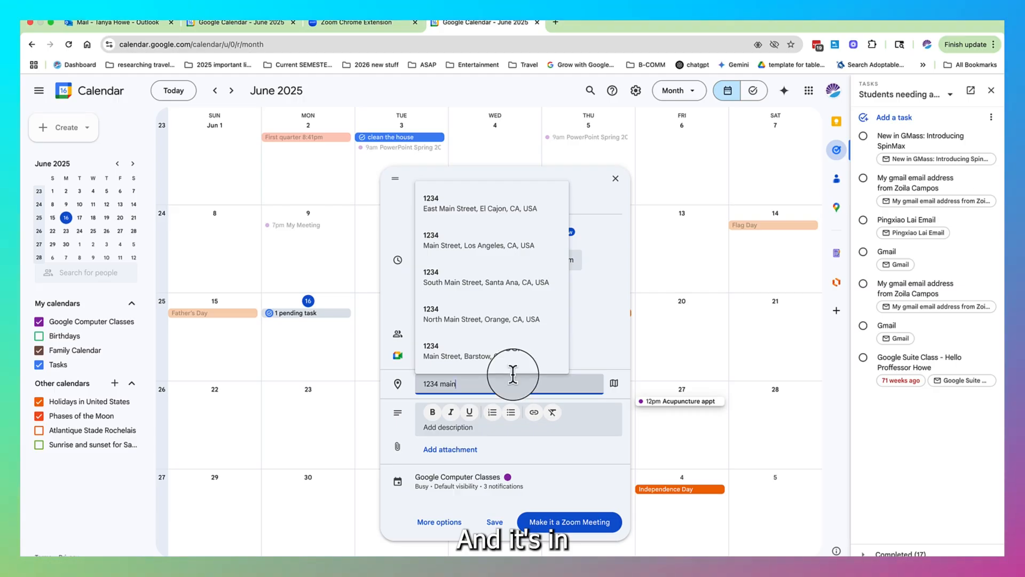
click(512, 323)
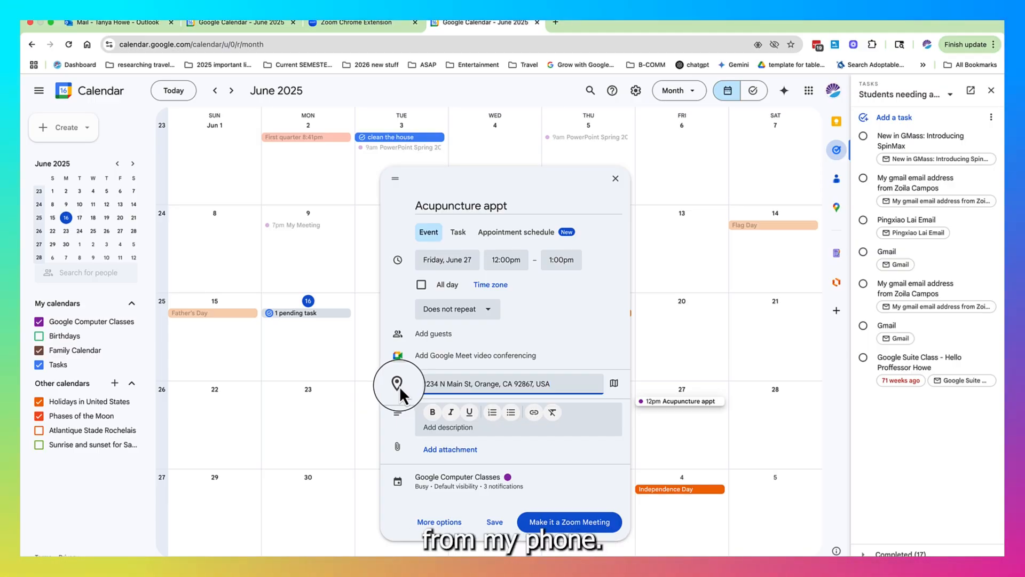
click(496, 522)
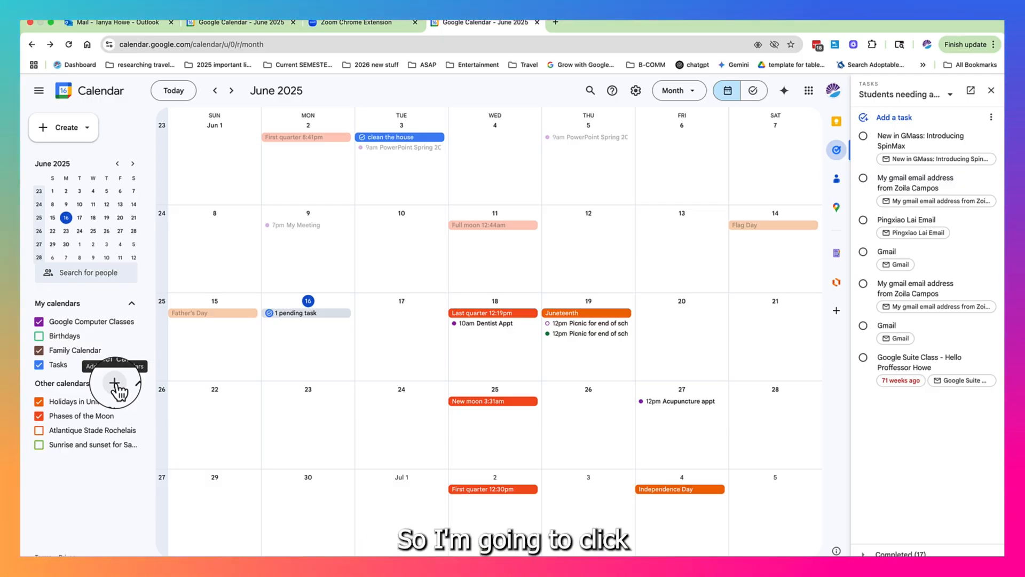
Step: Create a new calendar named "Pet calendar" with the description "schedule all pet appointments here."
click(114, 383)
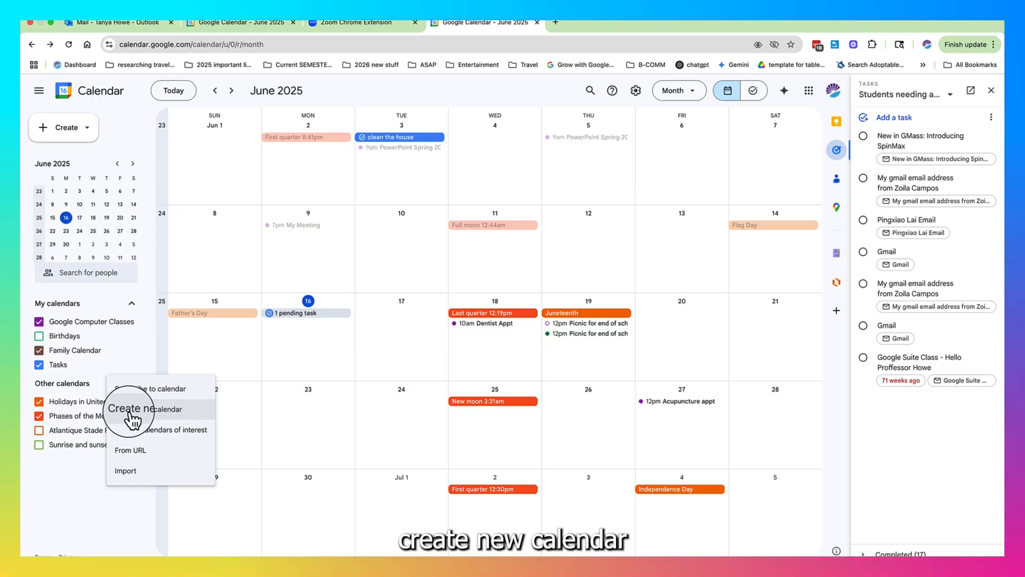
click(130, 417)
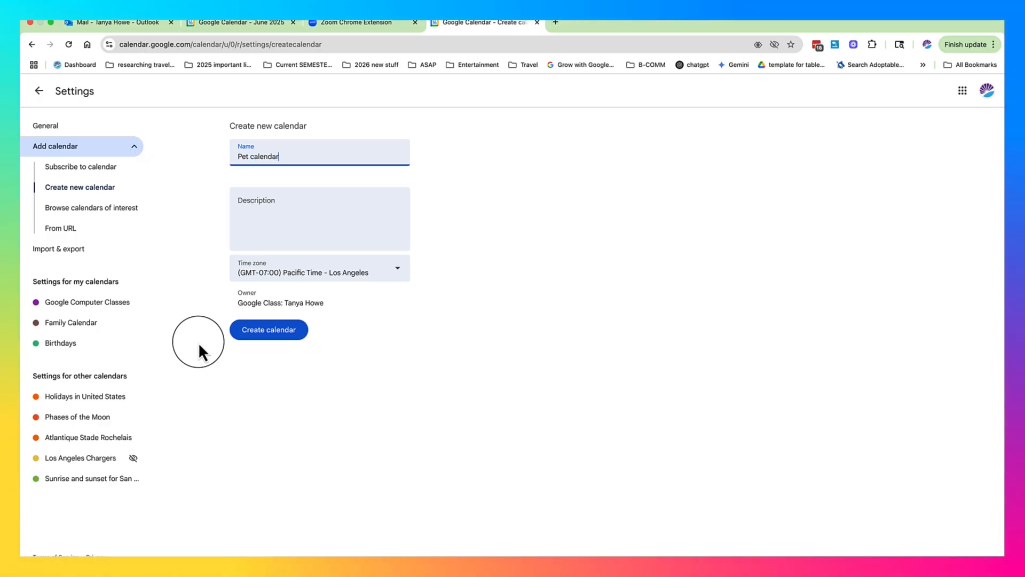
click(265, 193)
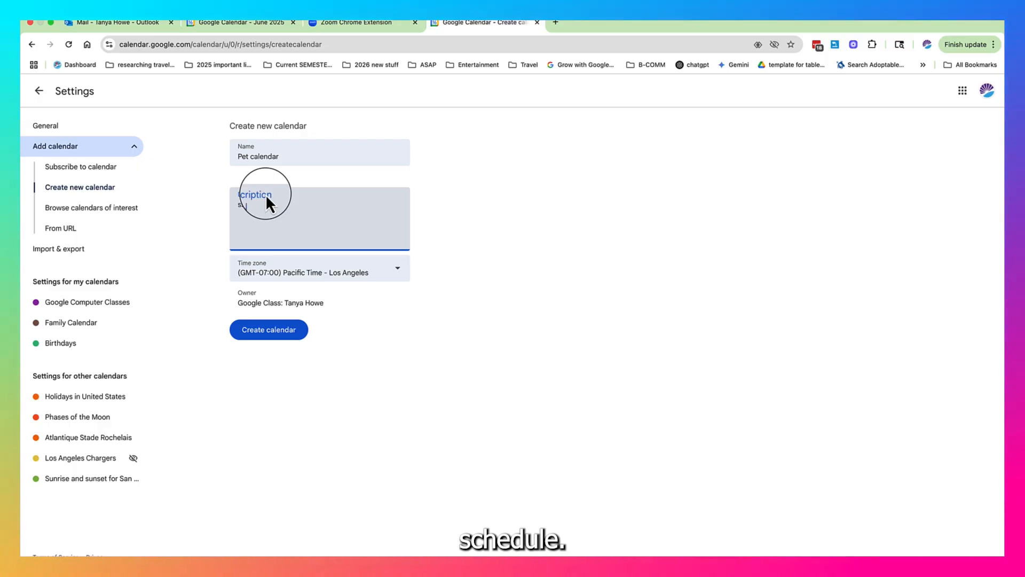
text(s)
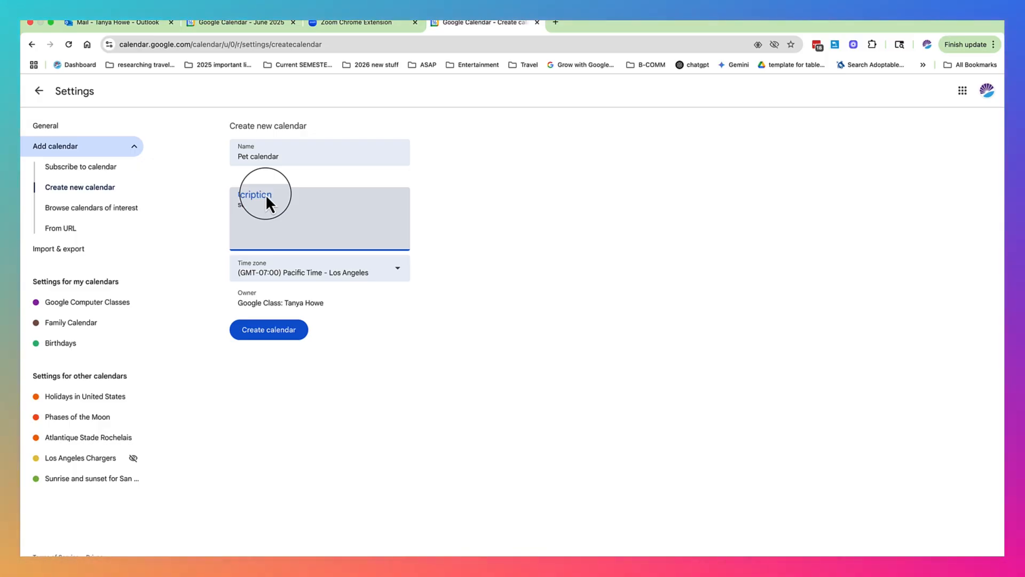
text(schedule a)
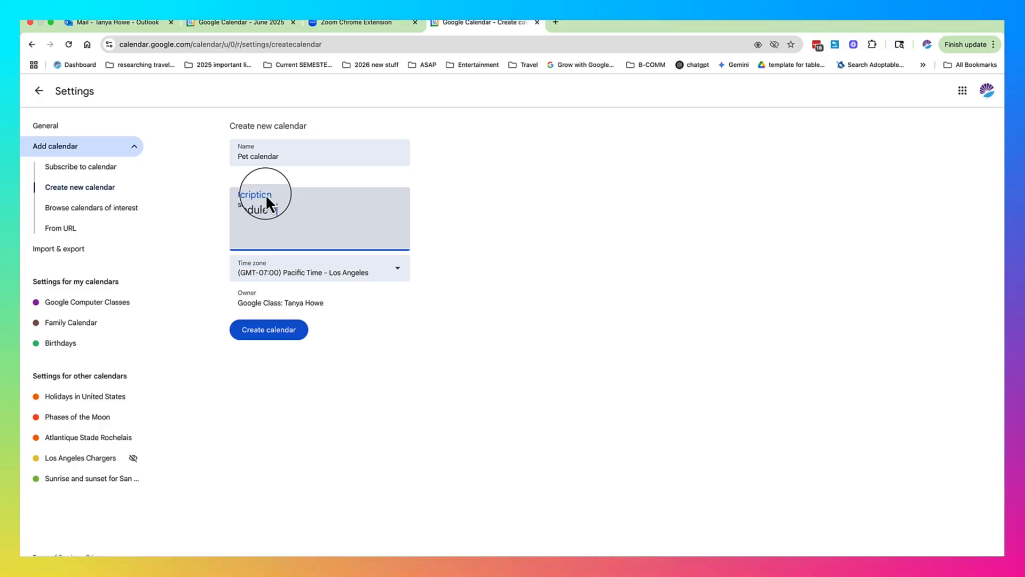
text(ll pet)
text(a)
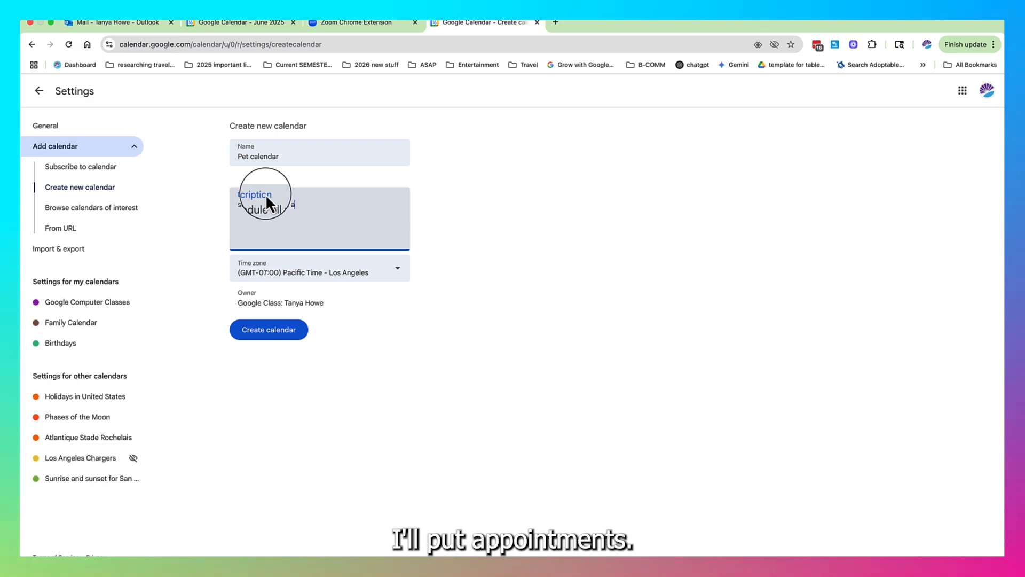
text(ppointment)
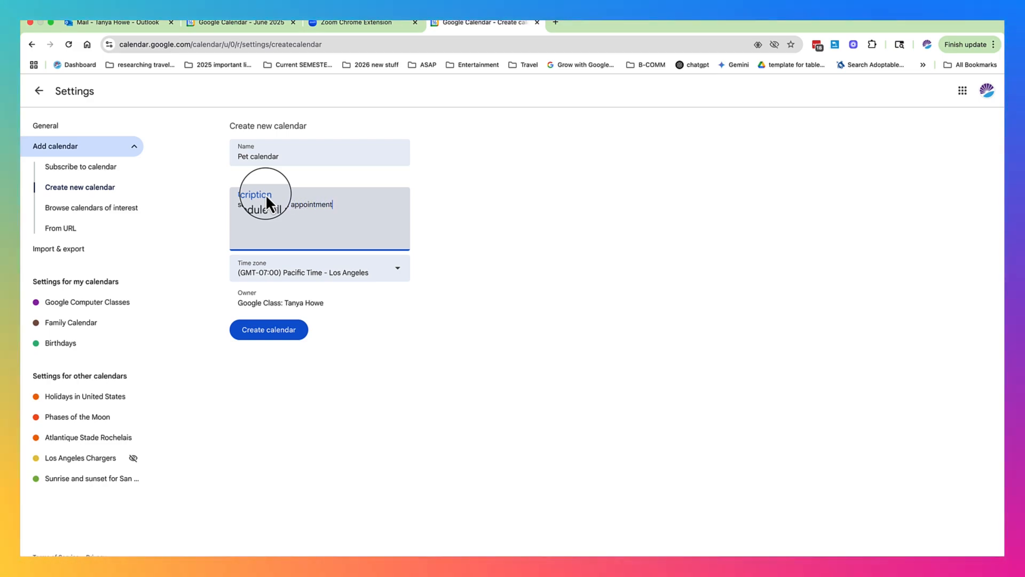
text(s here.)
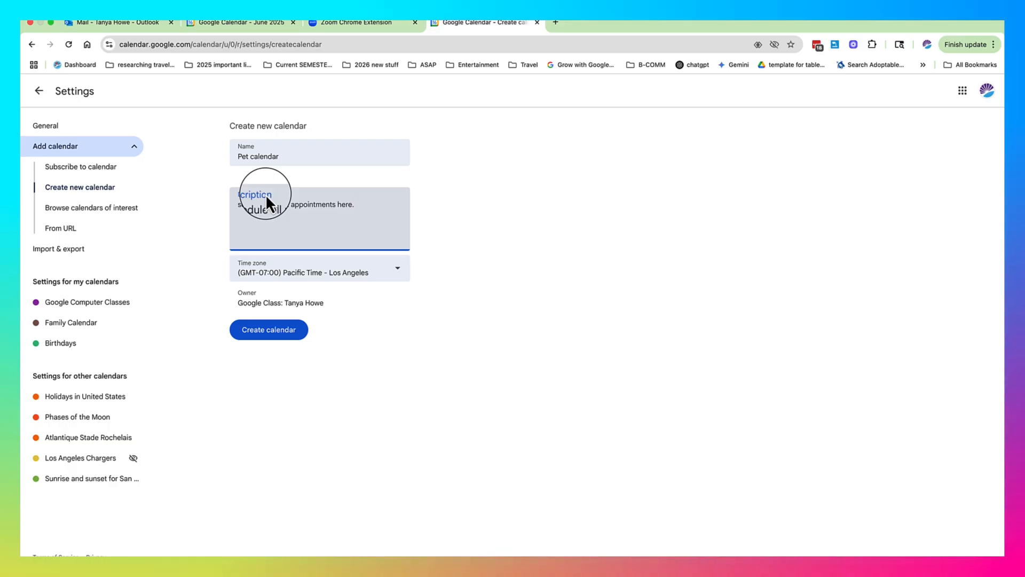
click(253, 332)
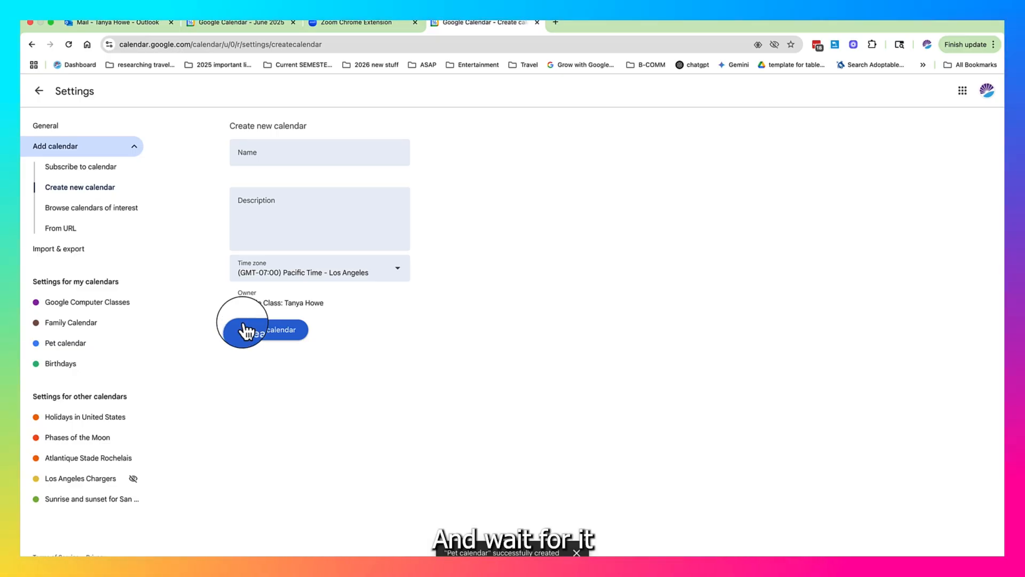
Step: Return to the month view and change the Pet calendar's color to light purple
click(39, 92)
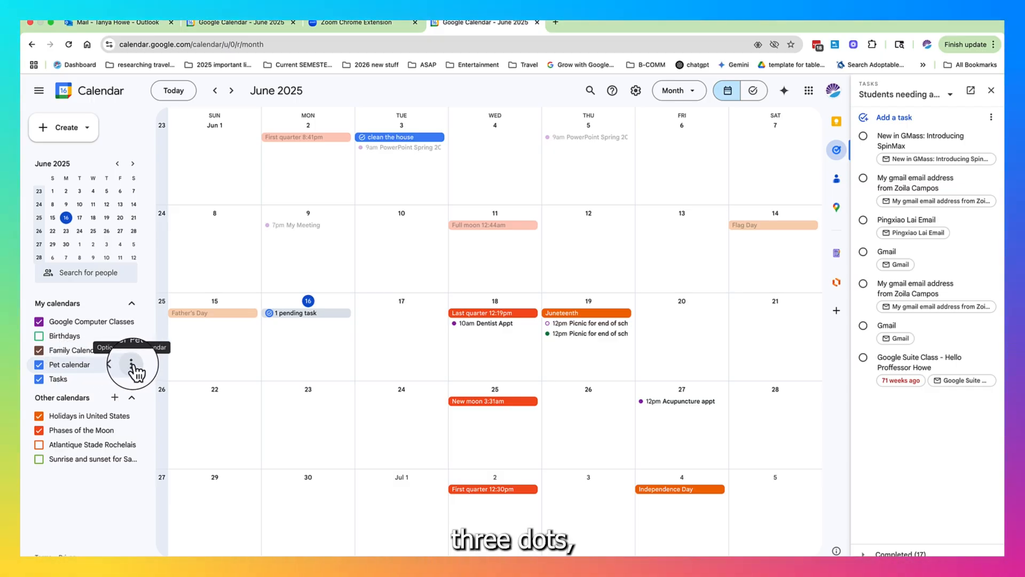
click(131, 363)
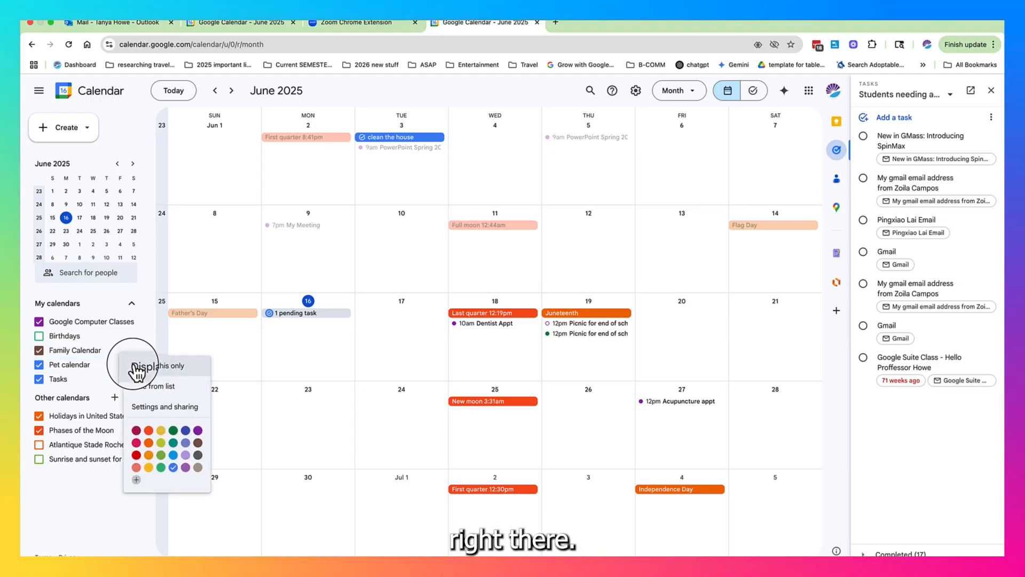
click(186, 455)
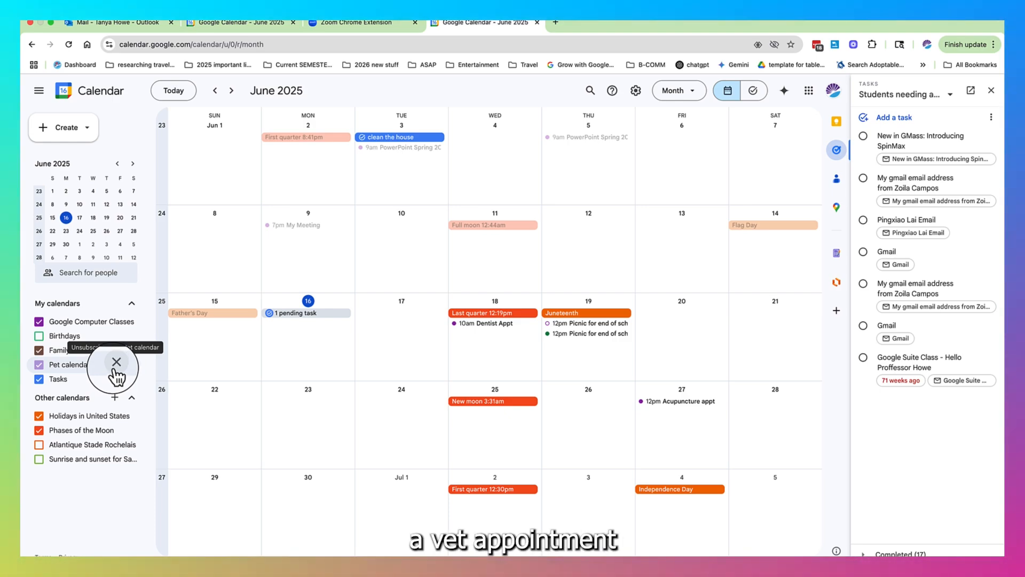
Step: Start an event on Tuesday, July 1 titled "Cat's First appointment"
click(399, 509)
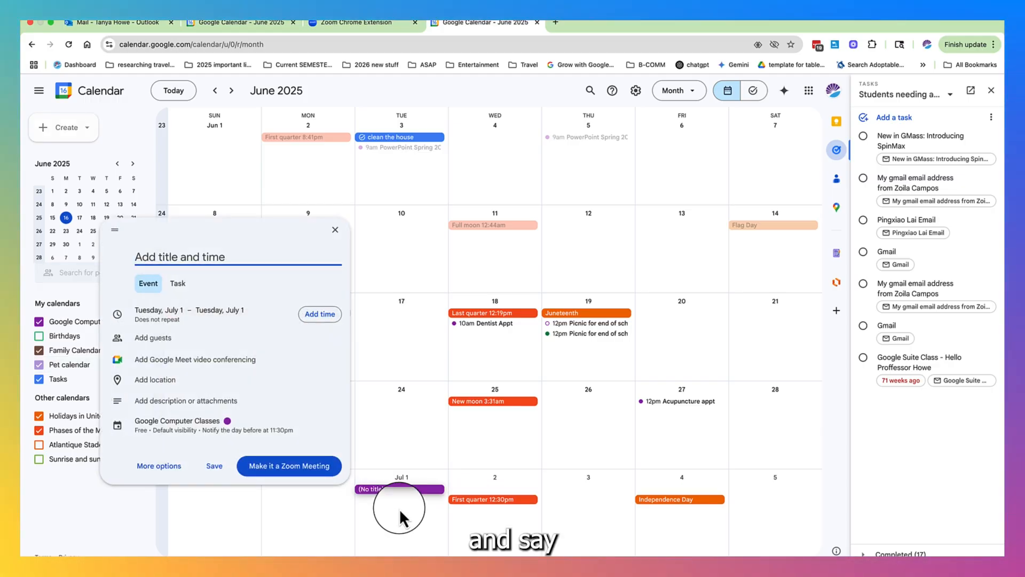
text(C)
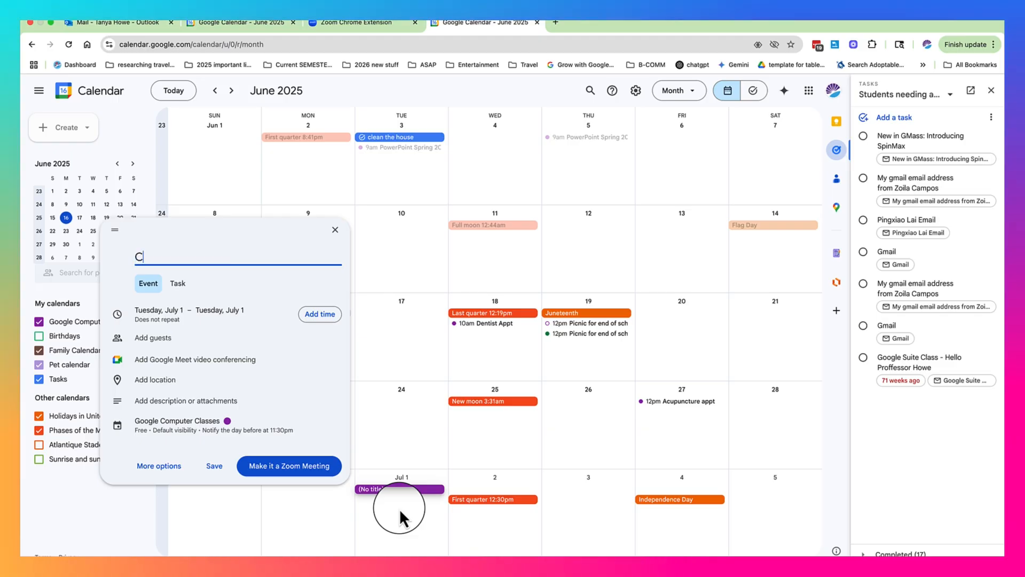
text(at's F)
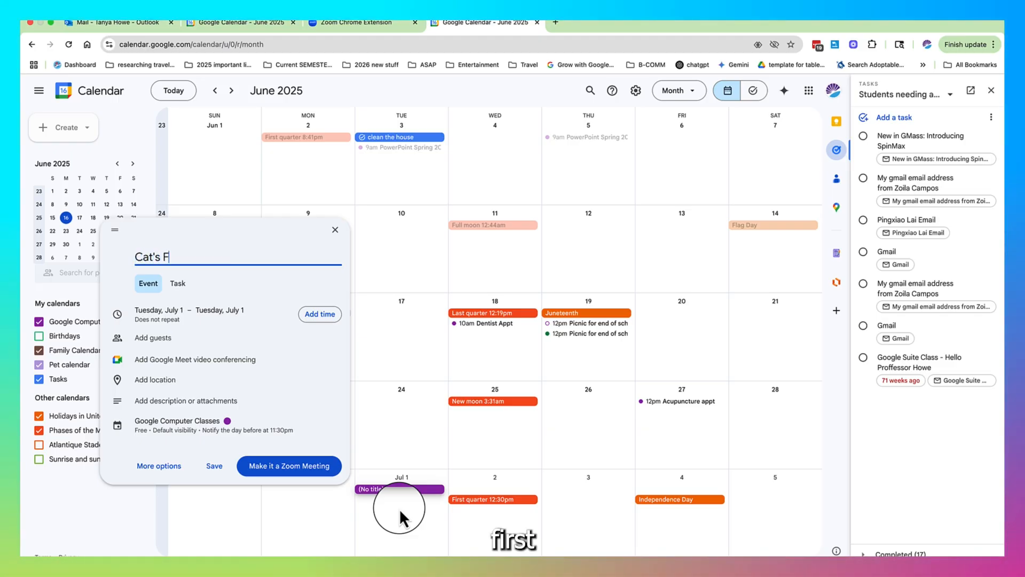
text(irst appointment)
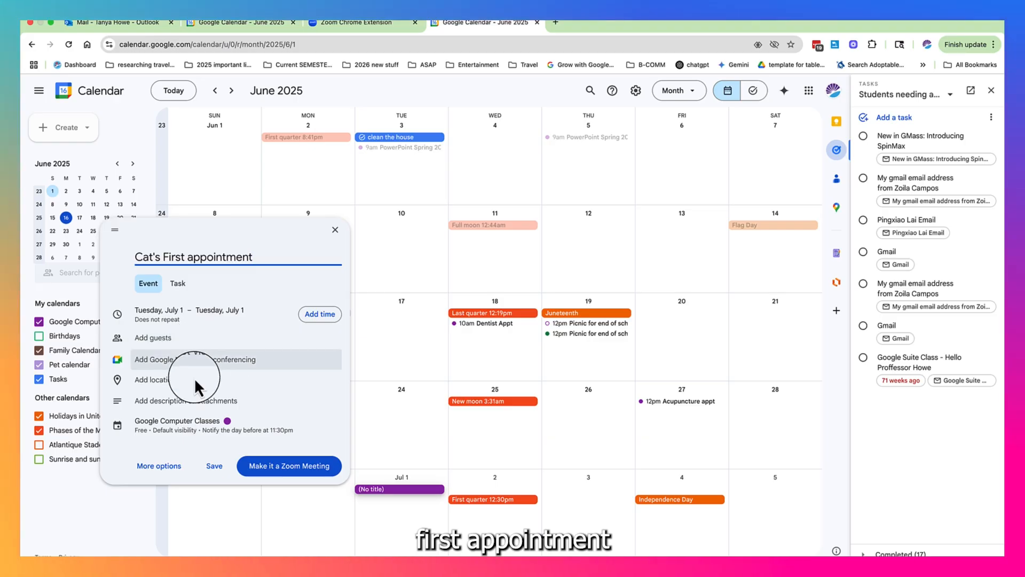
Step: Add a time to the cat's appointment, running from 10:30am to 11:50am
click(319, 324)
click(228, 310)
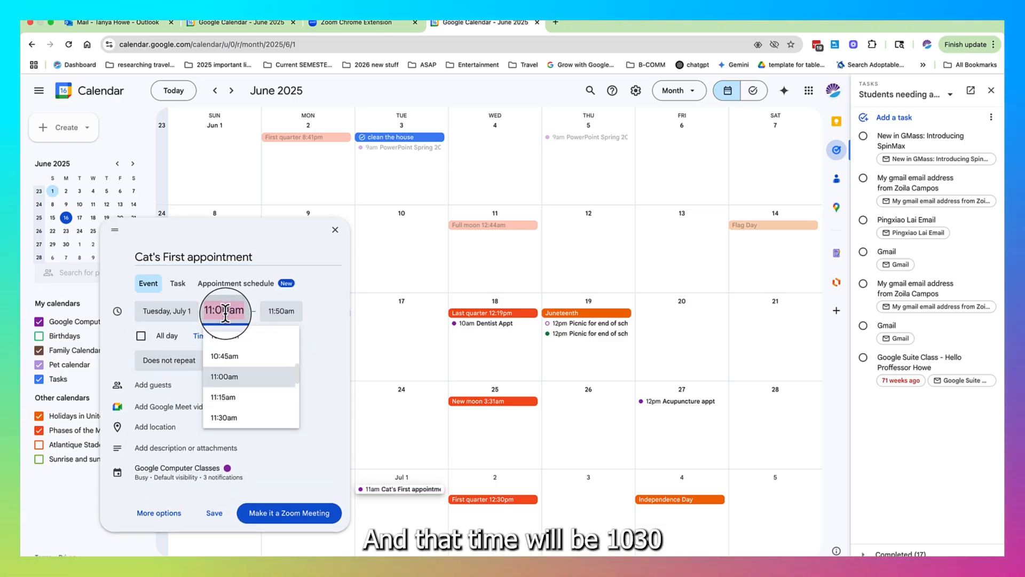
text(10:30)
key(Return)
click(281, 311)
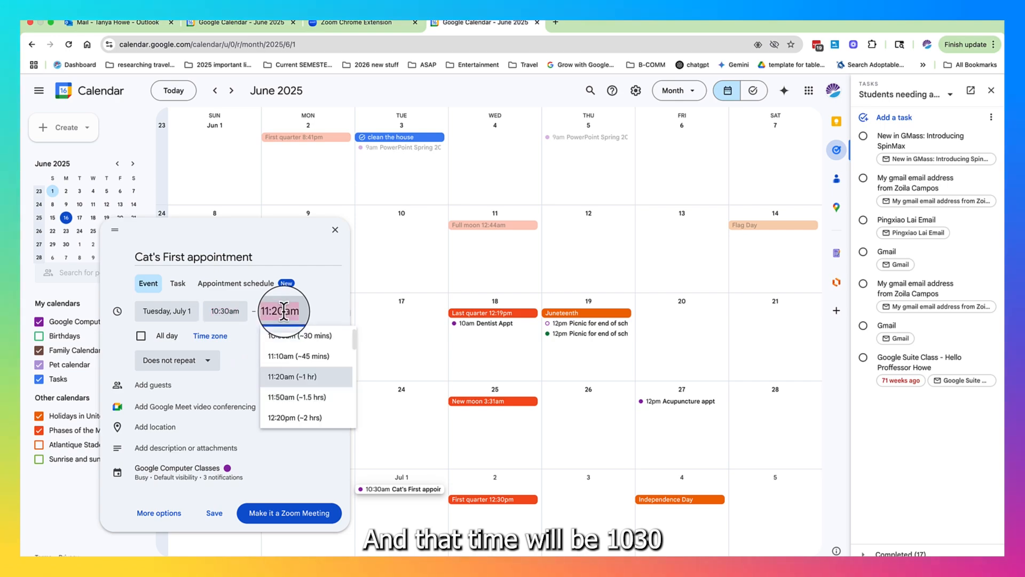
click(278, 401)
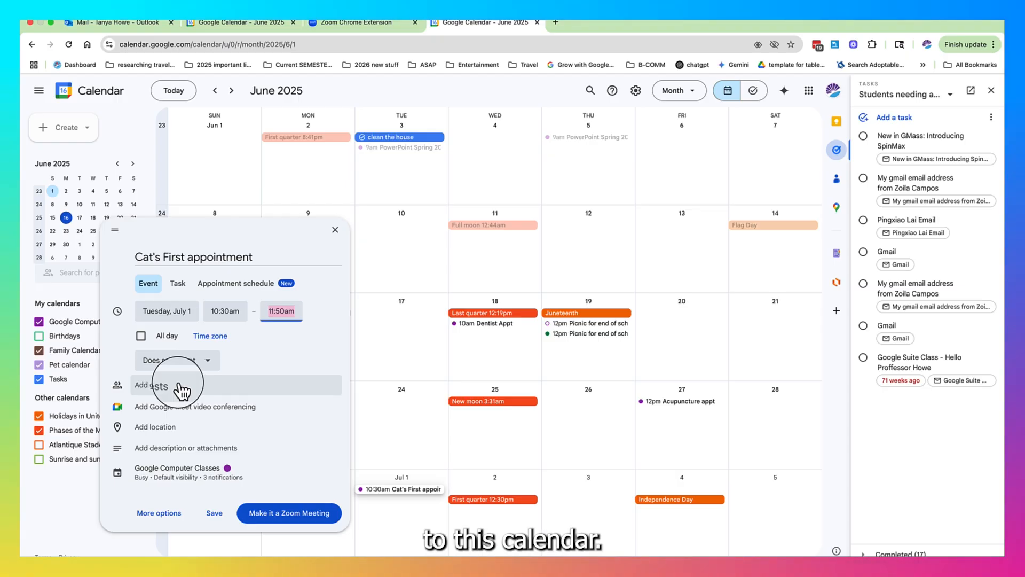
Step: Assign the cat's appointment to the Pet calendar and save the event
click(209, 476)
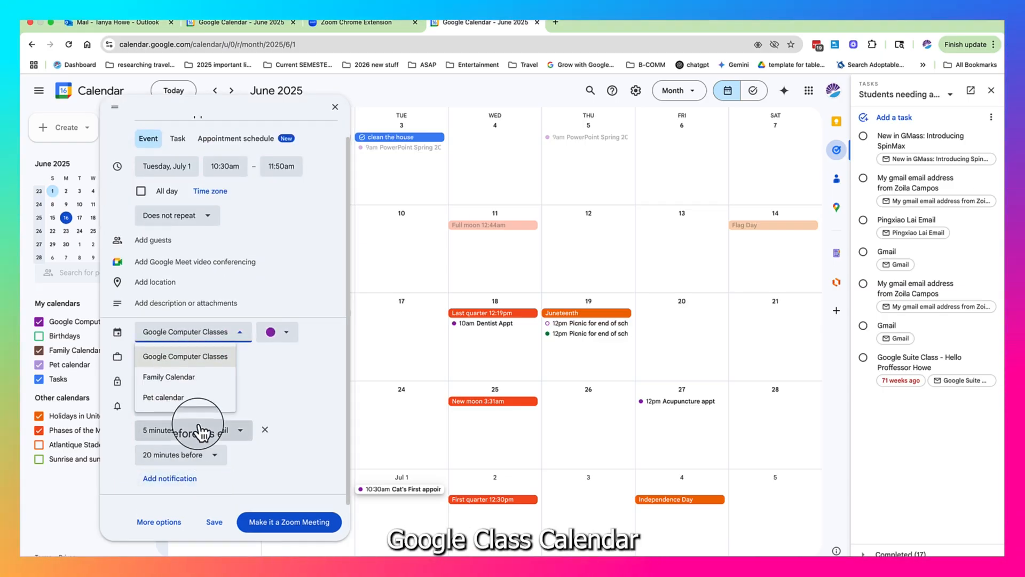
click(184, 398)
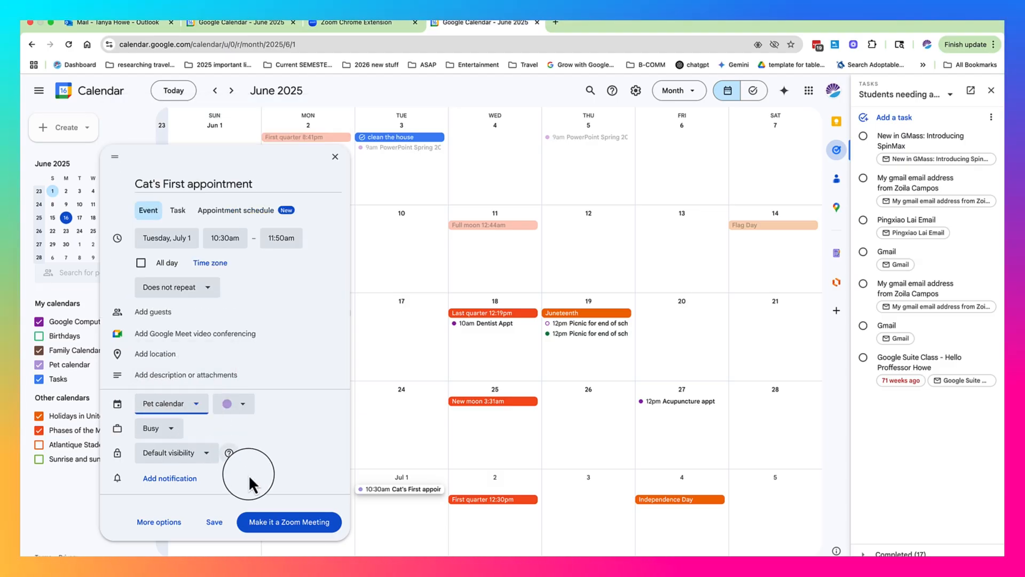
click(215, 522)
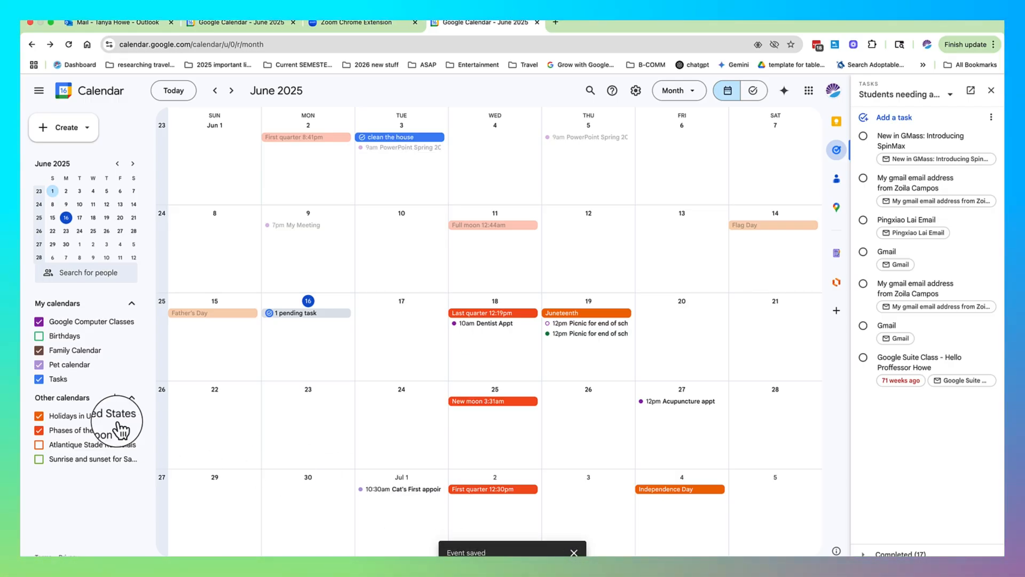
Step: Hide the Pet calendar, Holidays in United States, Phases of the Moon, Tasks and Family Calendar from the month view
click(39, 364)
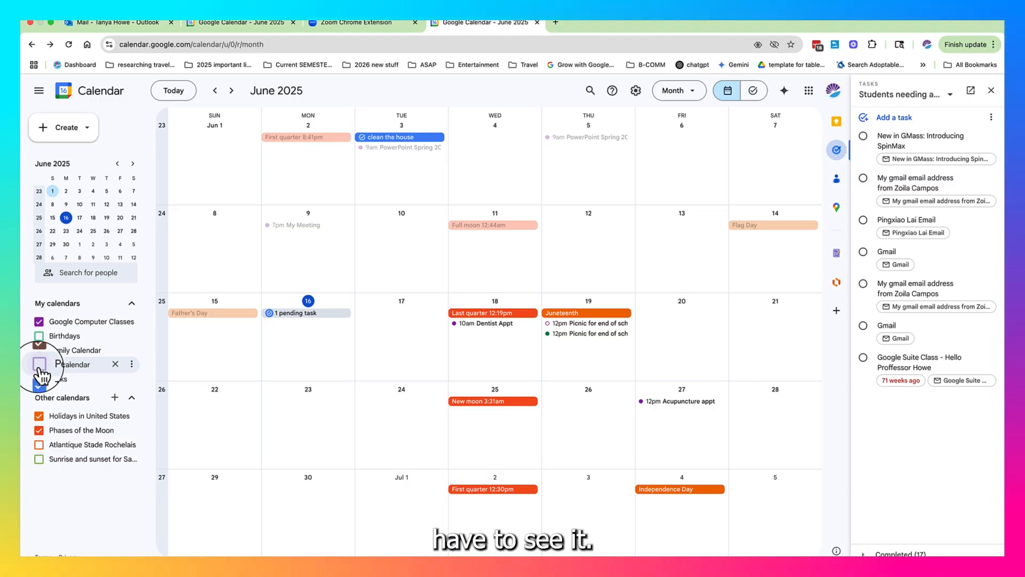
click(39, 415)
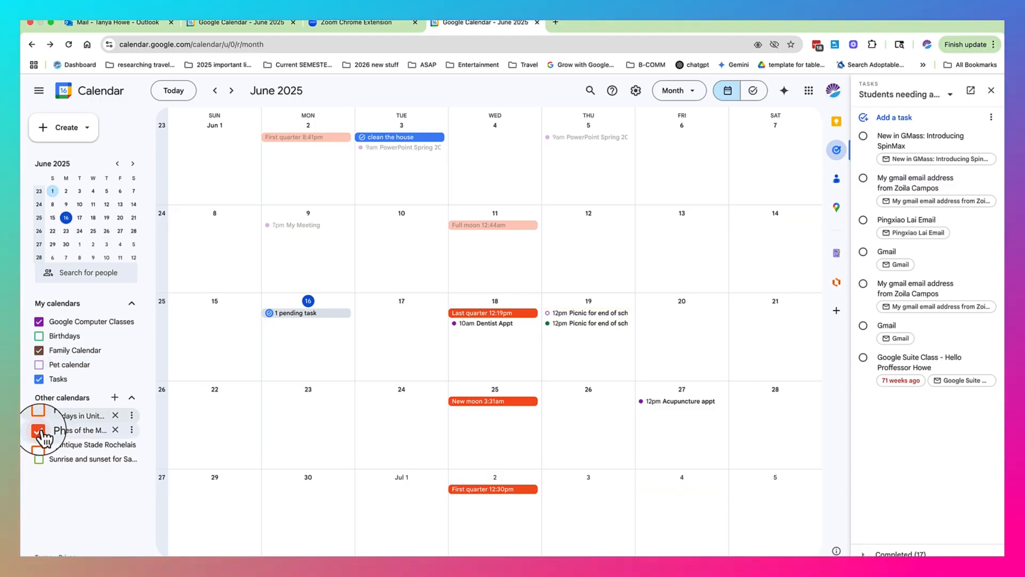
click(40, 430)
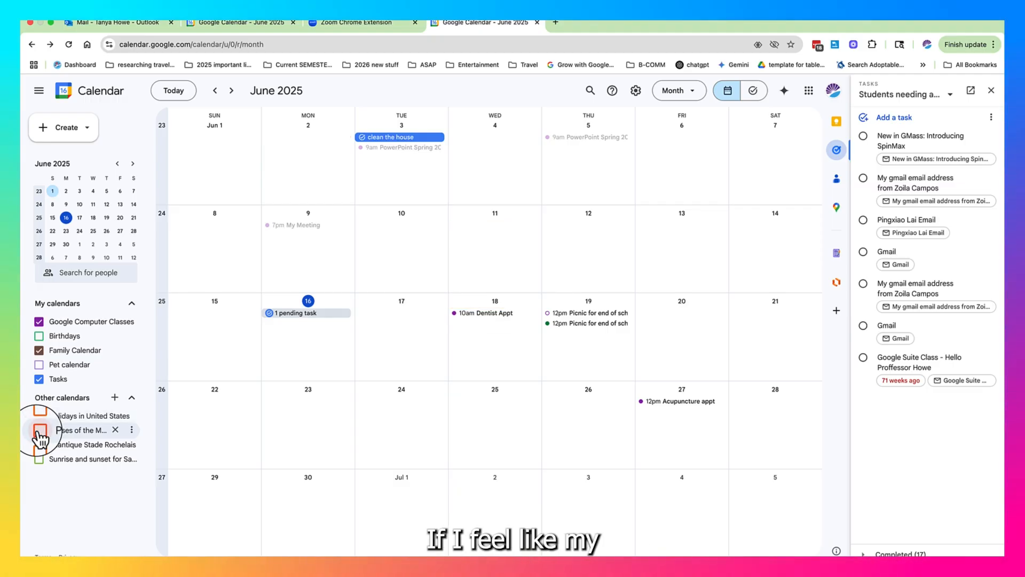
click(38, 379)
click(40, 351)
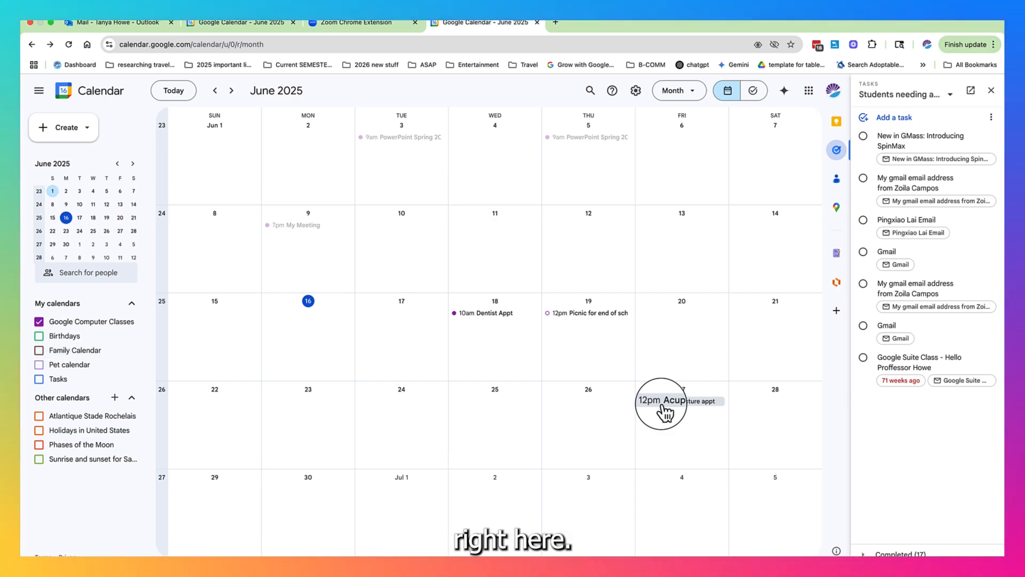
Step: Open the June 27 acupuncture event for editing and switch its calendar to Family Calendar
click(665, 401)
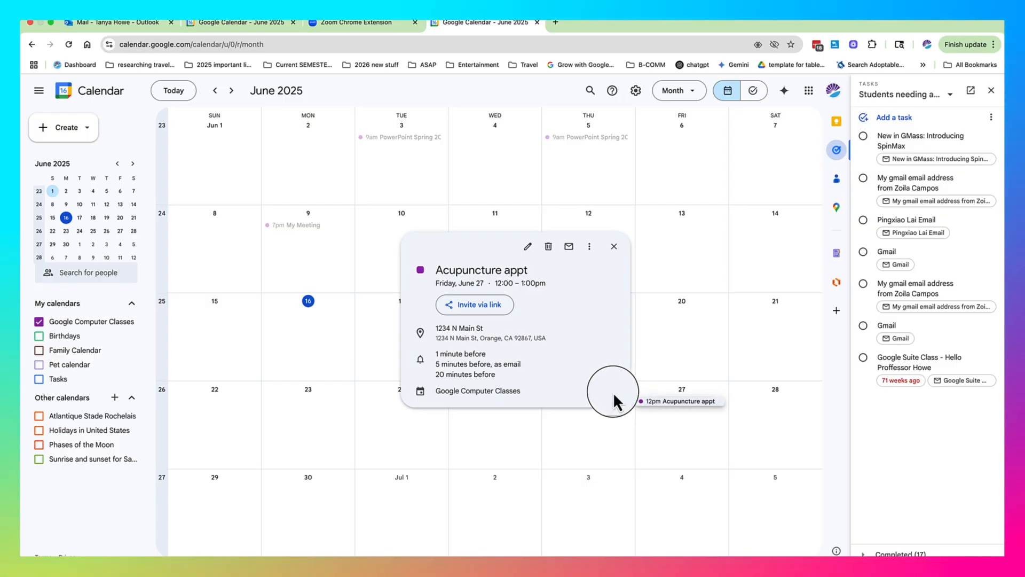
click(529, 249)
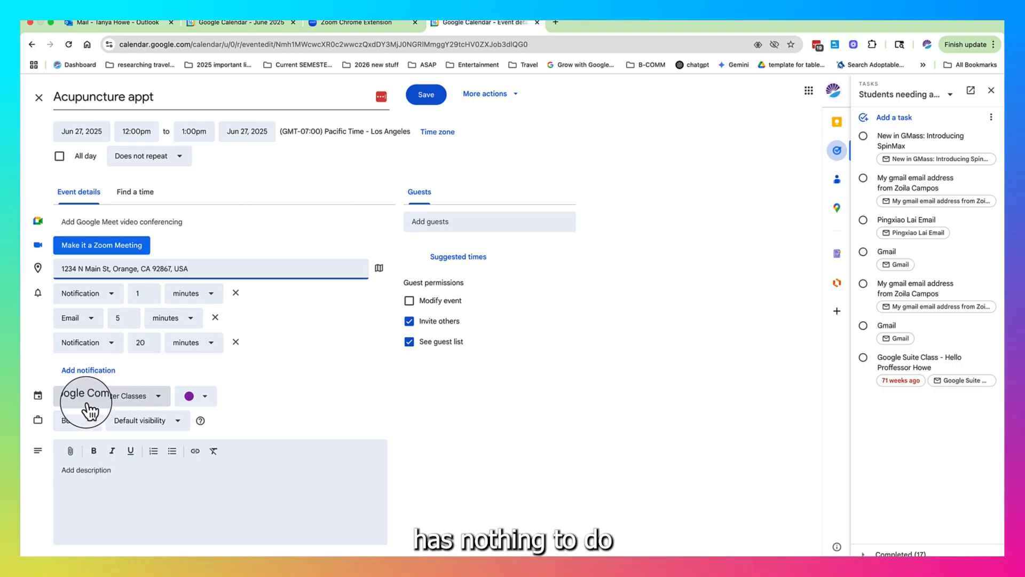
click(151, 397)
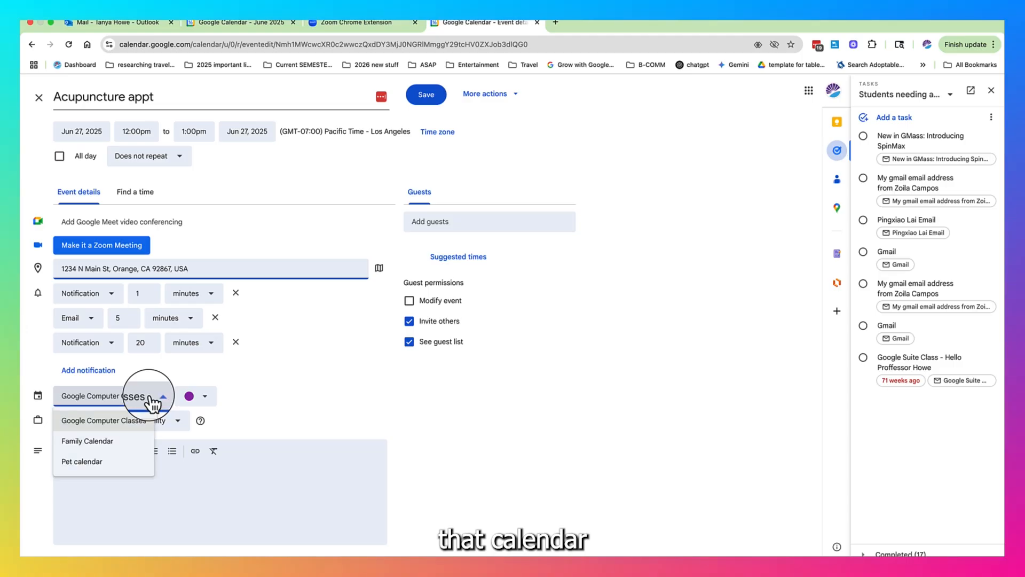
click(121, 443)
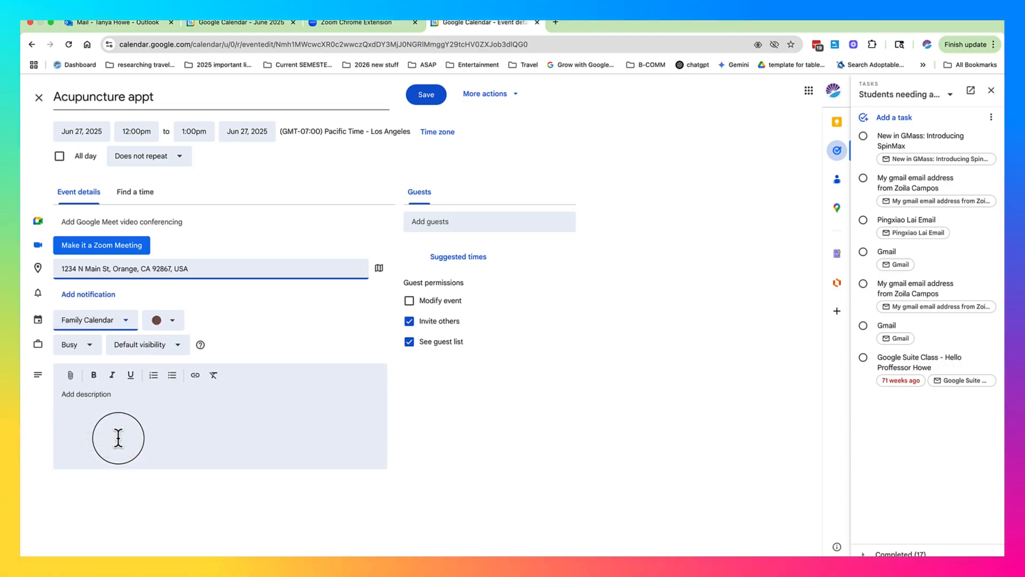
Step: Save the acupuncture event's calendar change and show the options for adding other calendars
click(425, 94)
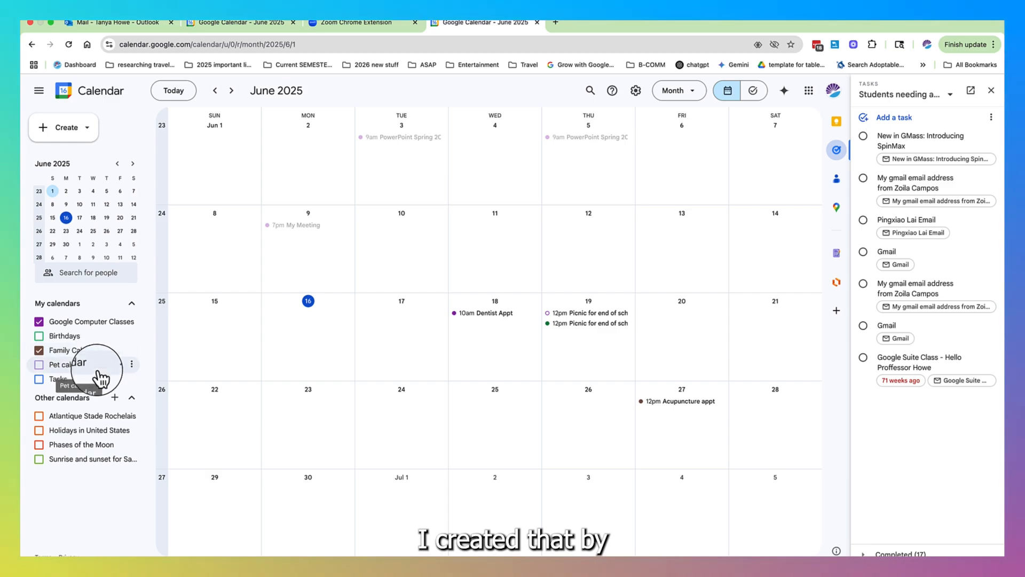
click(115, 398)
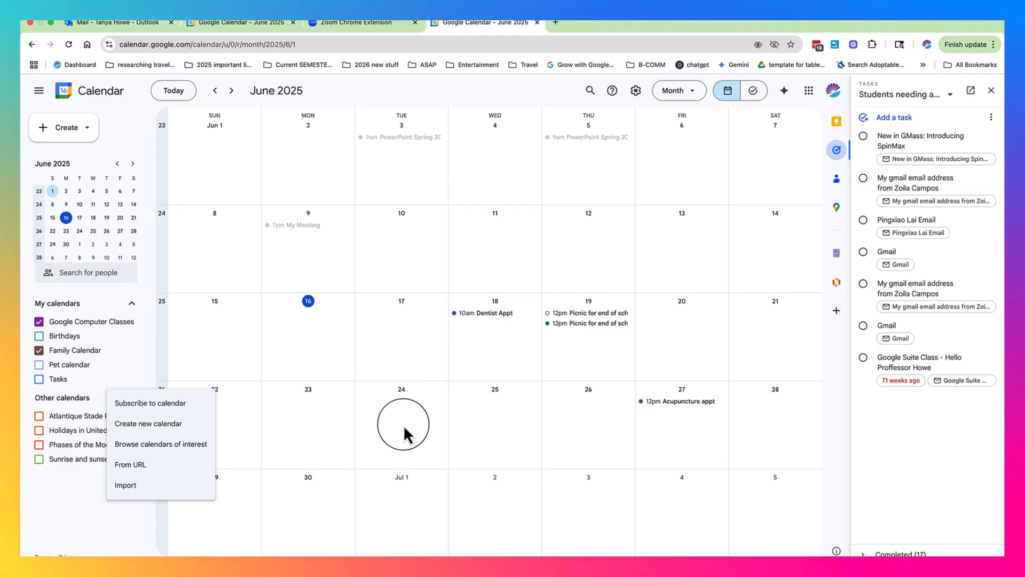
Step: Create an all-day event titled "Kids dentist appt" on July 2, assign it to Family Calendar and save it
click(493, 500)
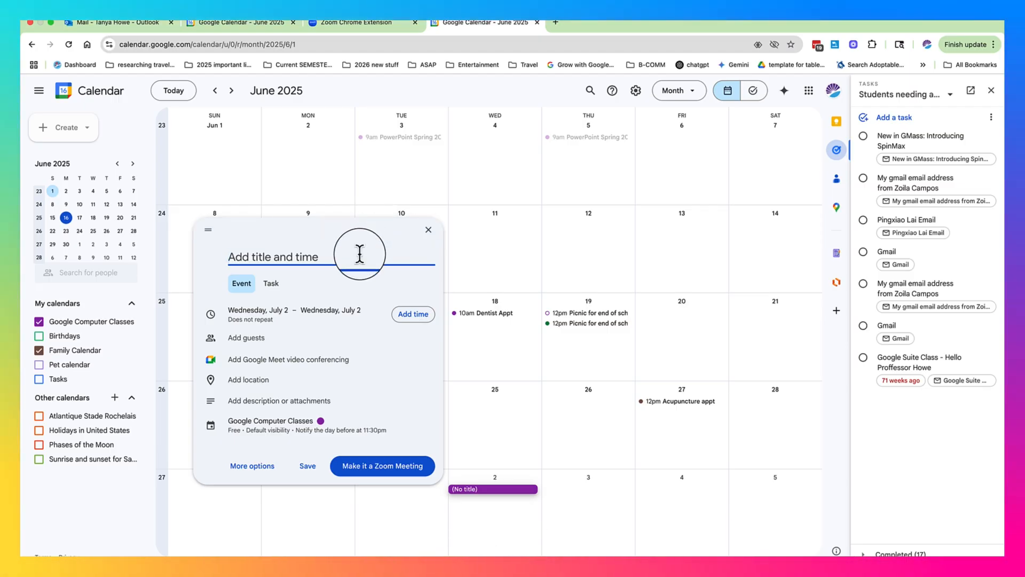
text(ids dentist appt)
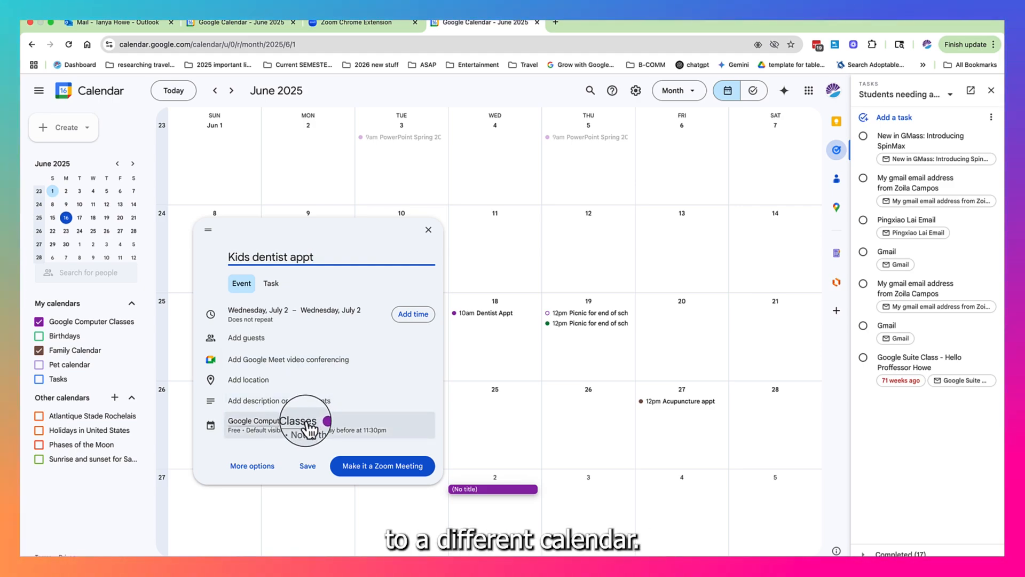
click(309, 427)
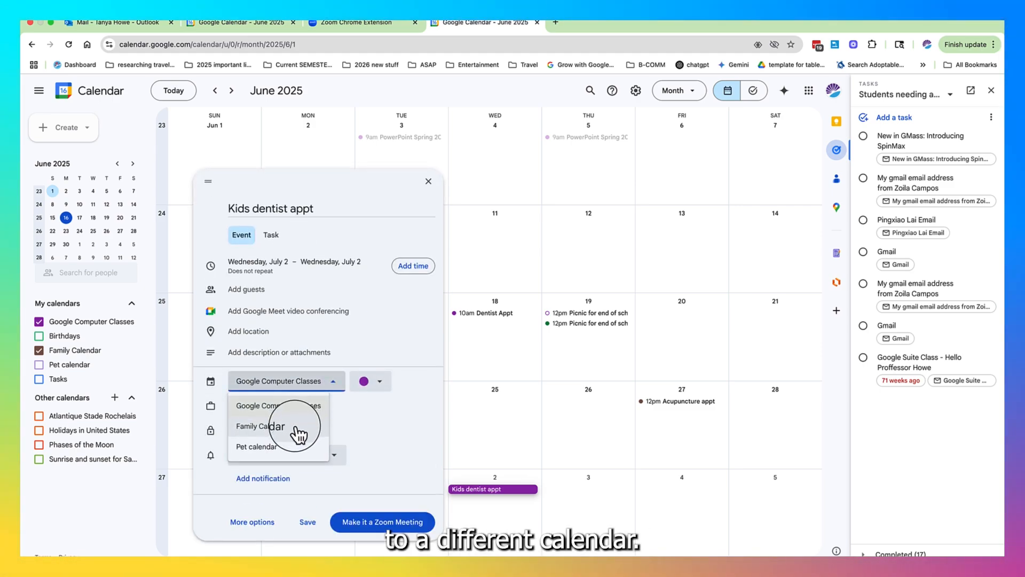
click(296, 428)
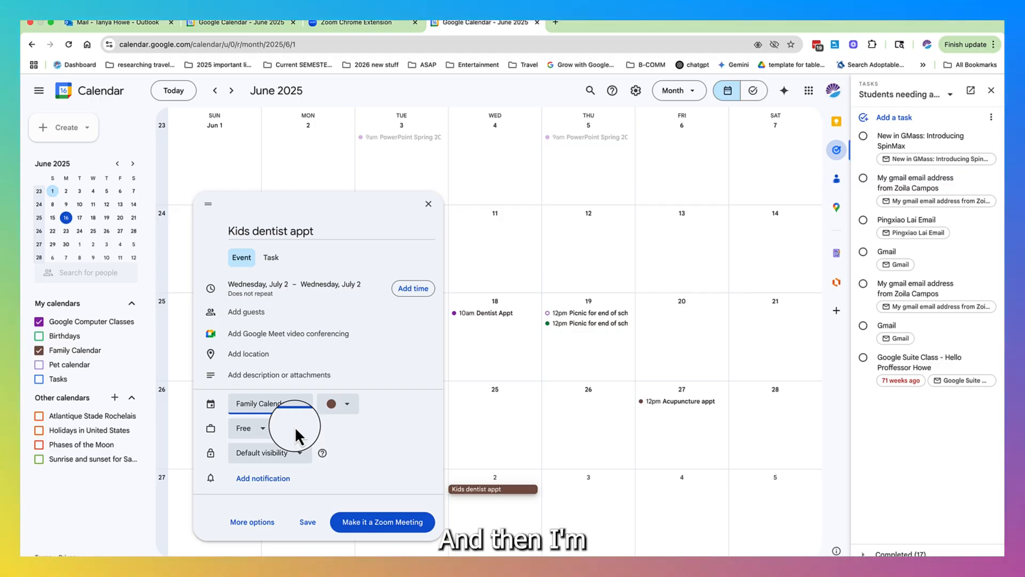
click(307, 524)
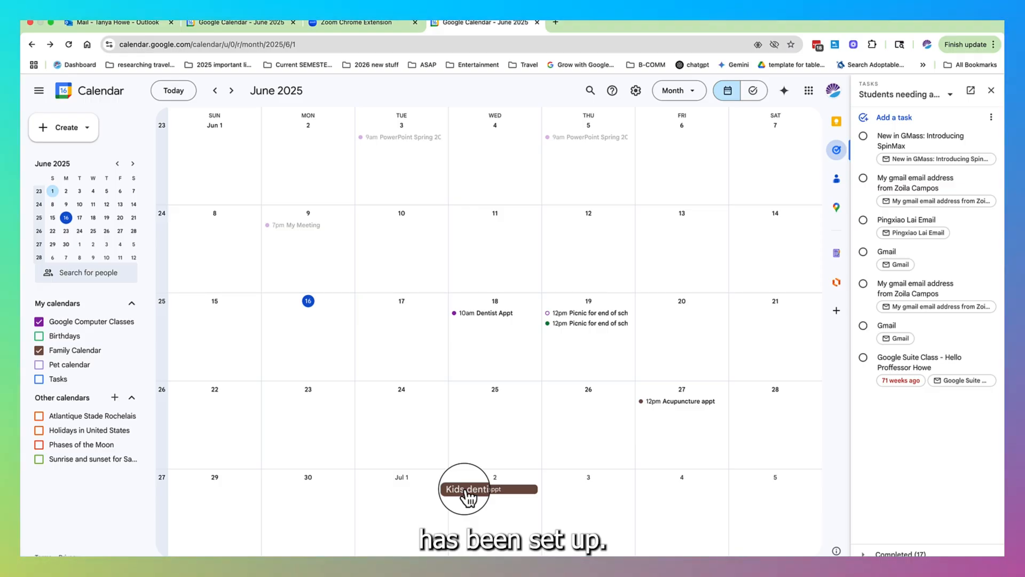
Step: Add a suggested contact as a guest to the July 2 kids dentist event, save it and send the invitation email
click(468, 490)
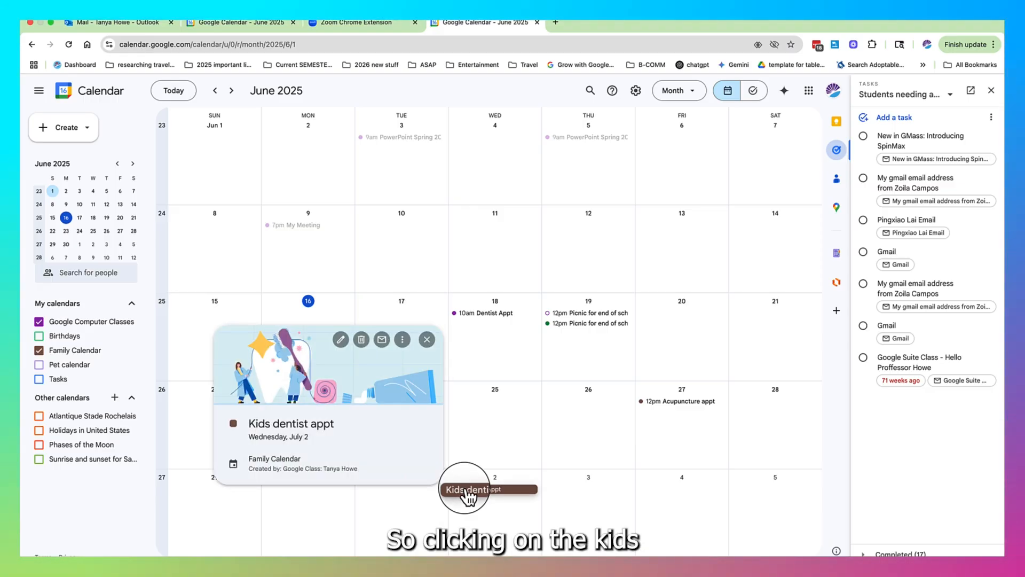
click(340, 338)
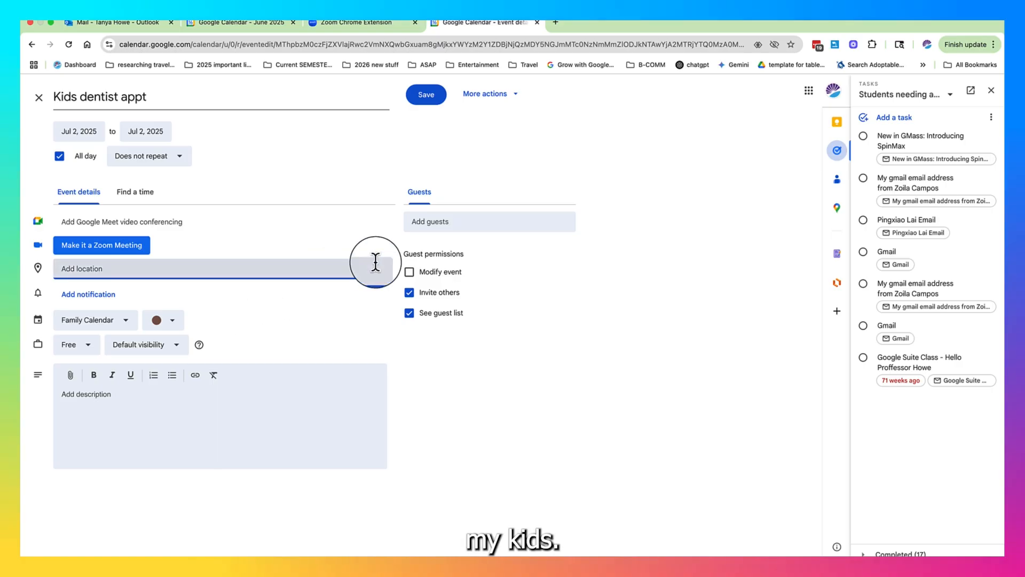
click(444, 219)
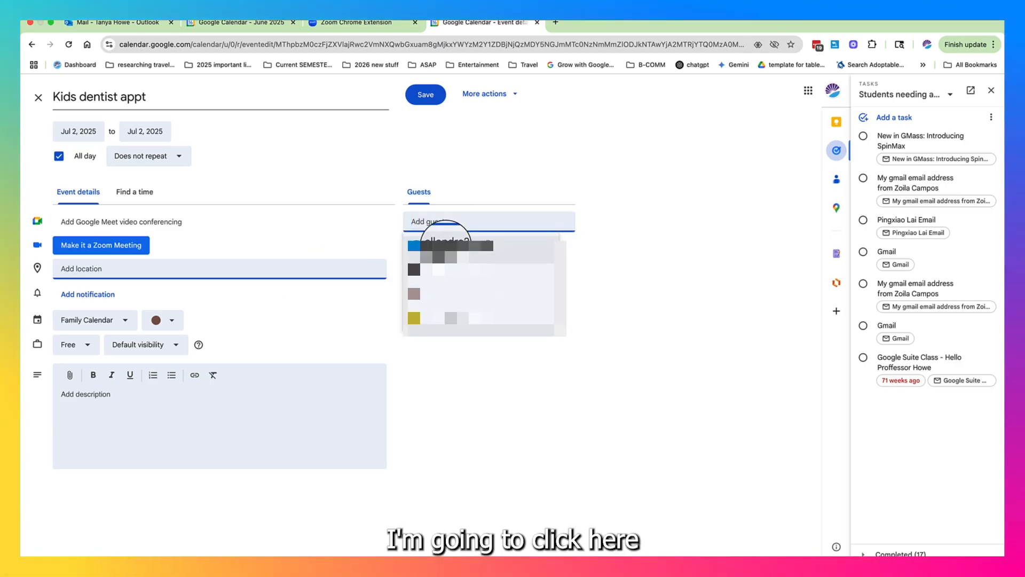
click(445, 245)
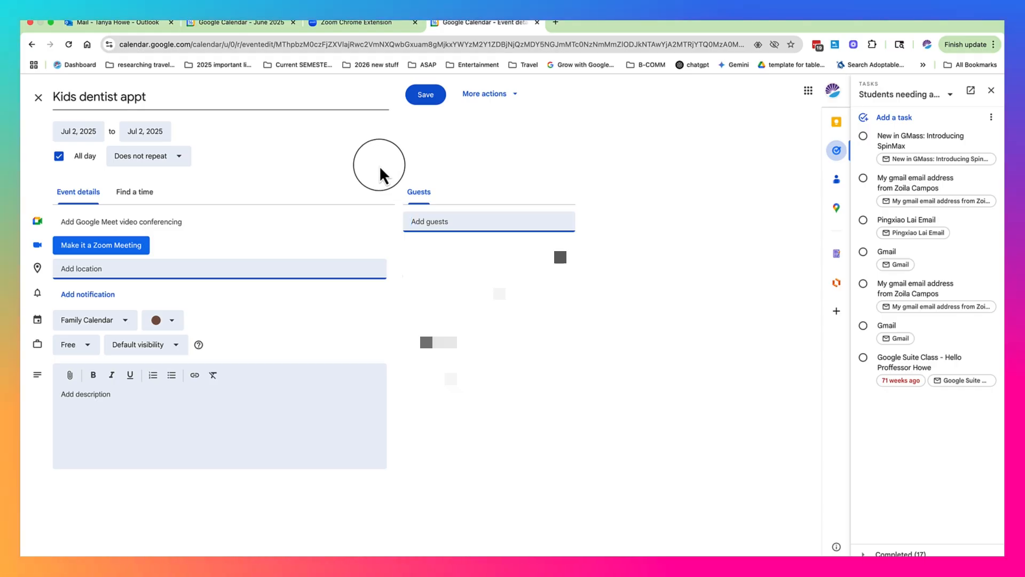
click(419, 98)
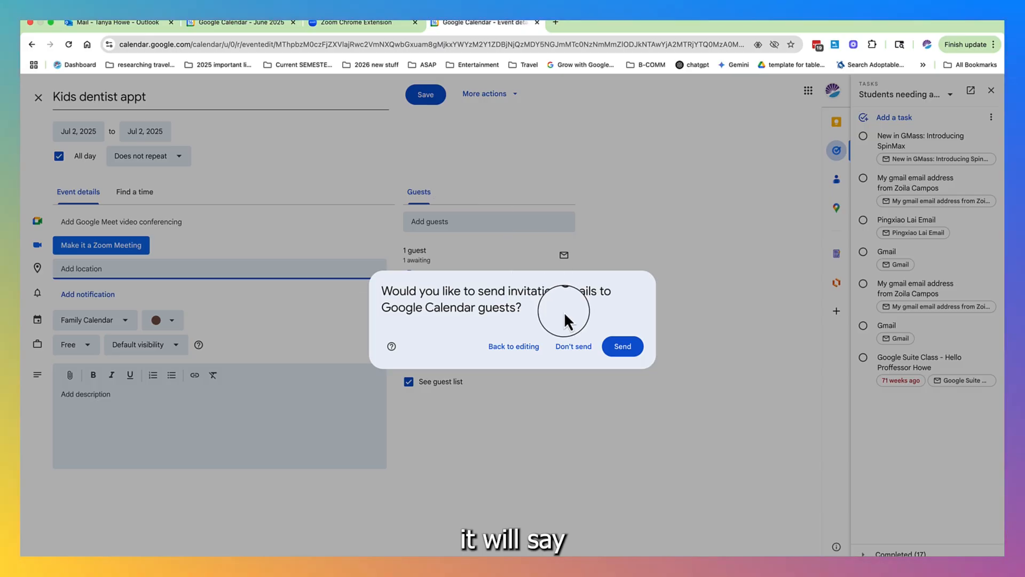
click(621, 353)
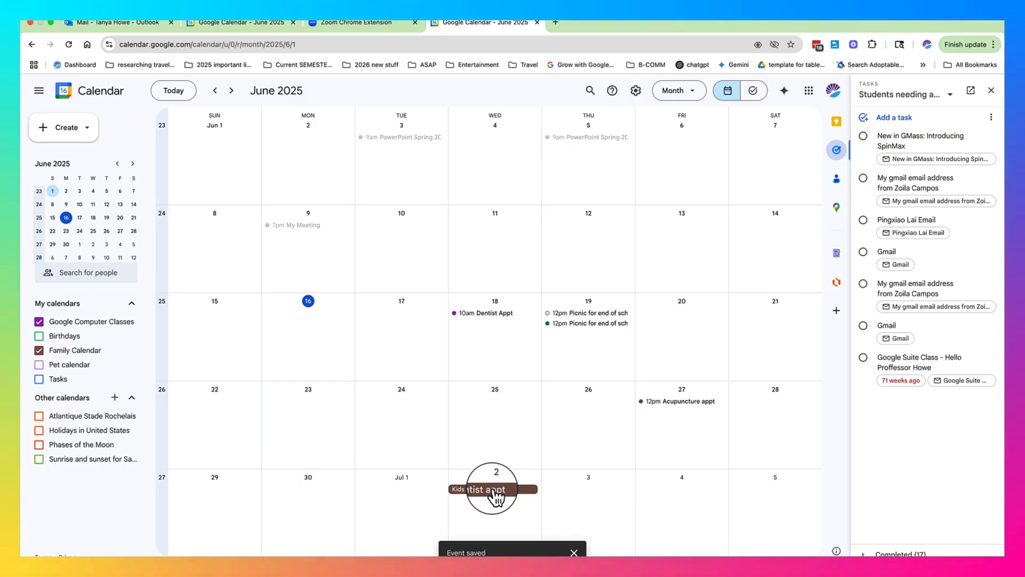
Step: Open the calendar settings and review the language and region, time zone, world clock and event settings sections
scroll(619, 194, up, 2)
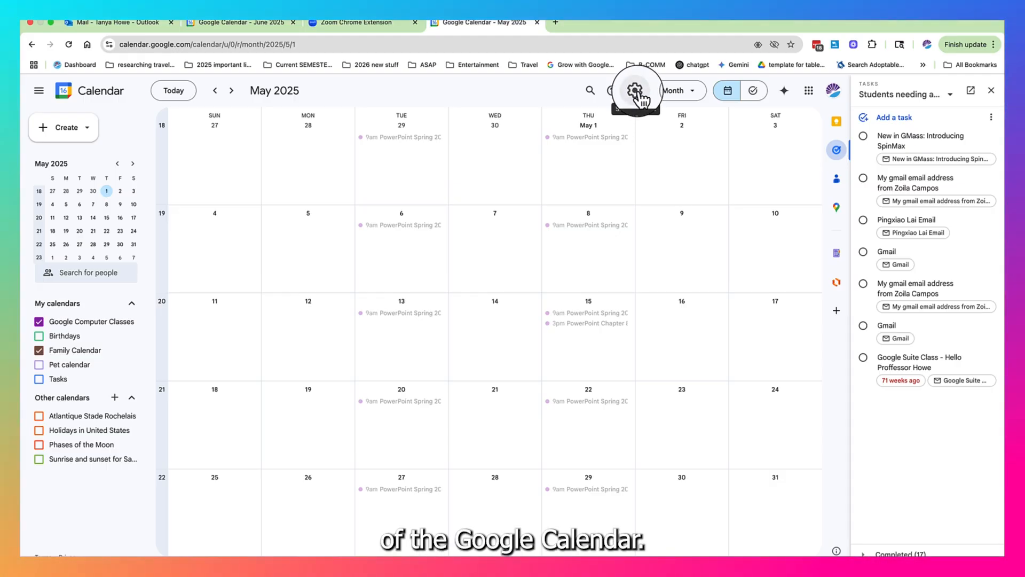
click(638, 93)
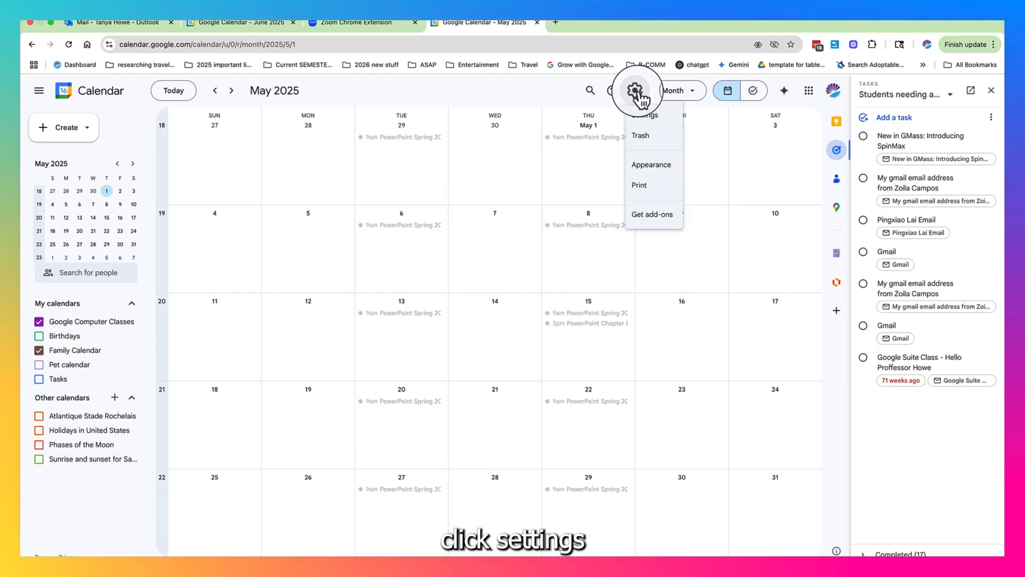
click(641, 121)
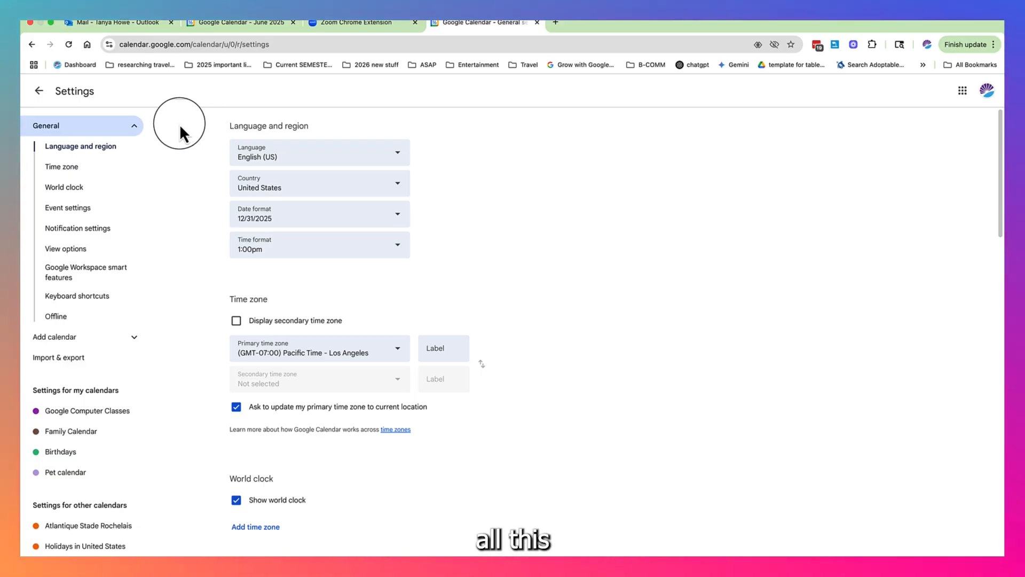
click(125, 153)
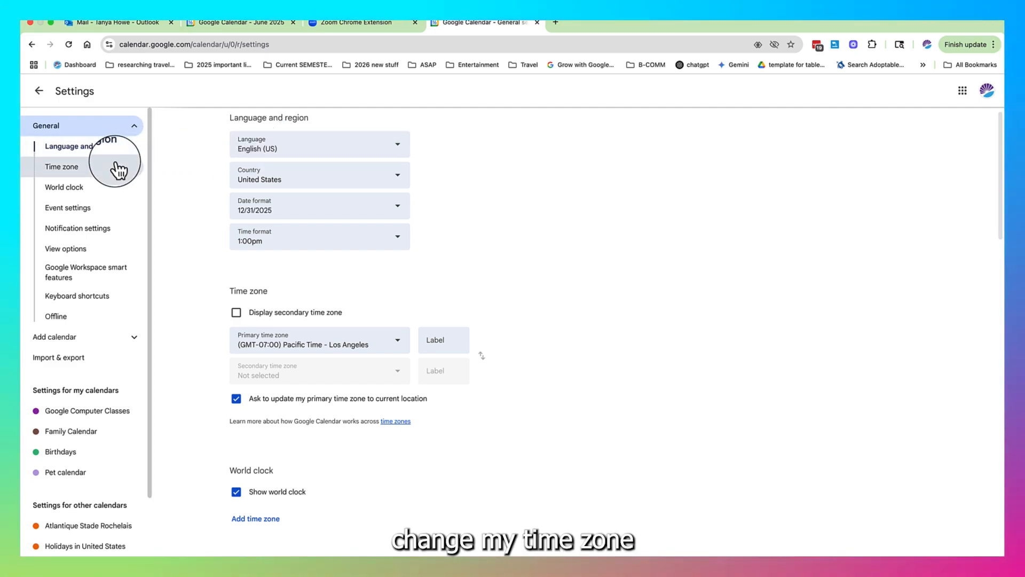
click(118, 168)
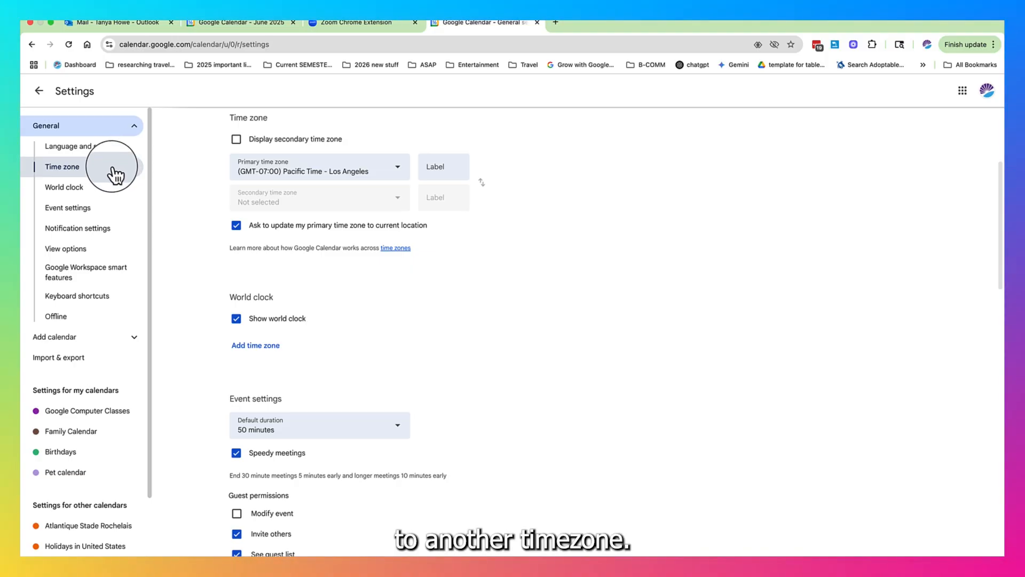
click(103, 198)
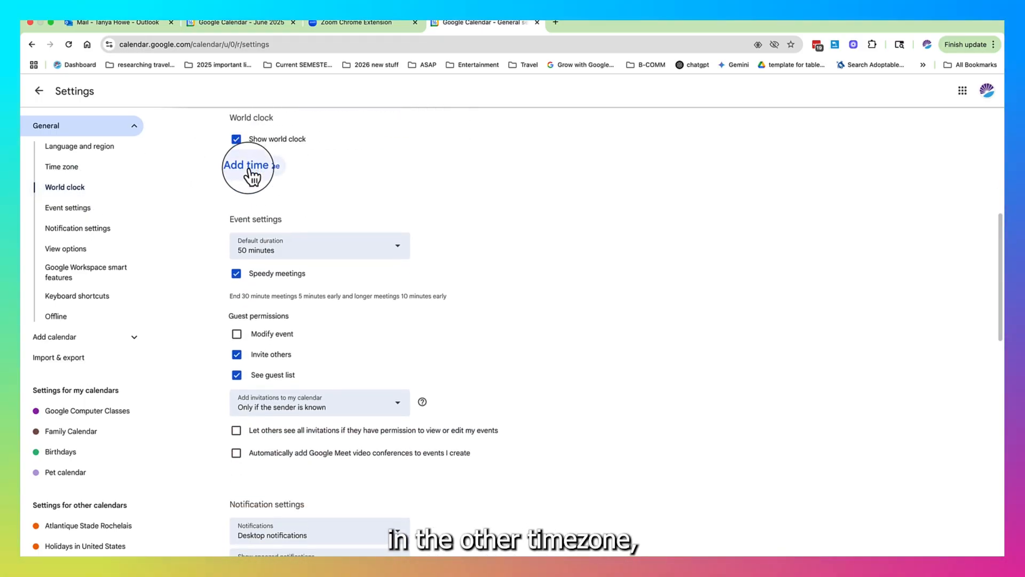
click(102, 213)
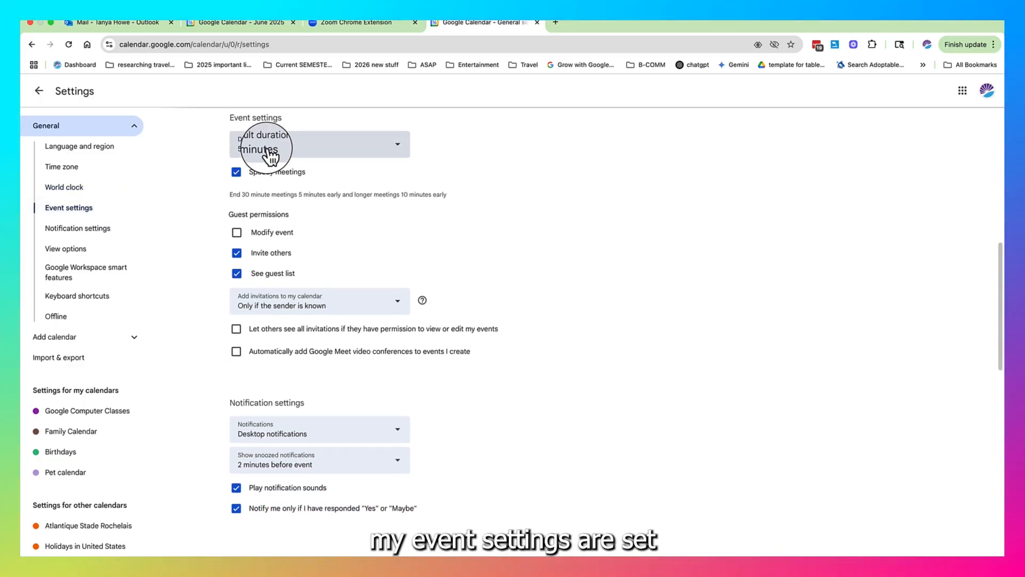
Step: Turn off Speedy meetings and set the default event duration to 60 minutes
click(361, 154)
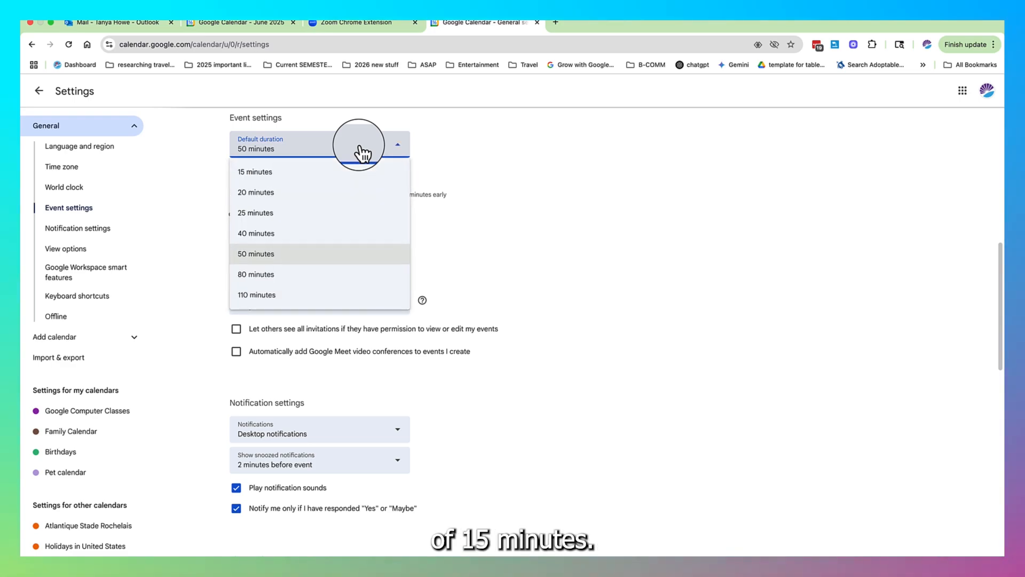
click(292, 270)
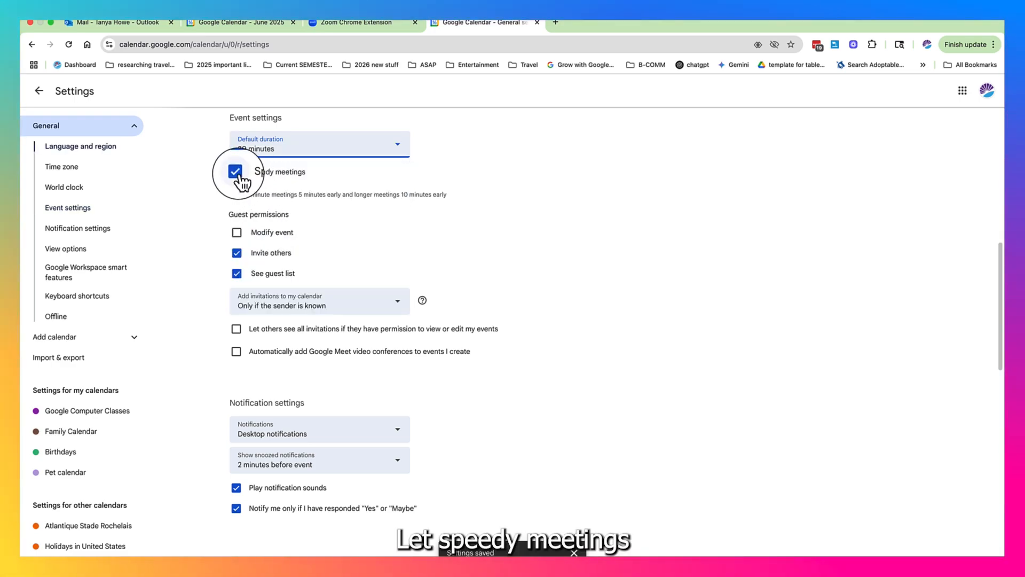
click(247, 147)
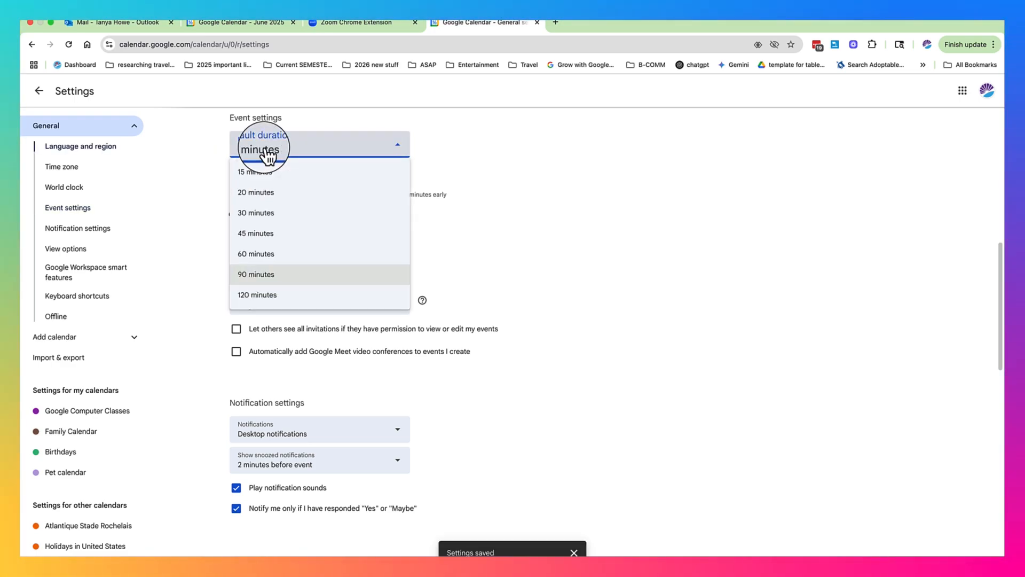
click(263, 255)
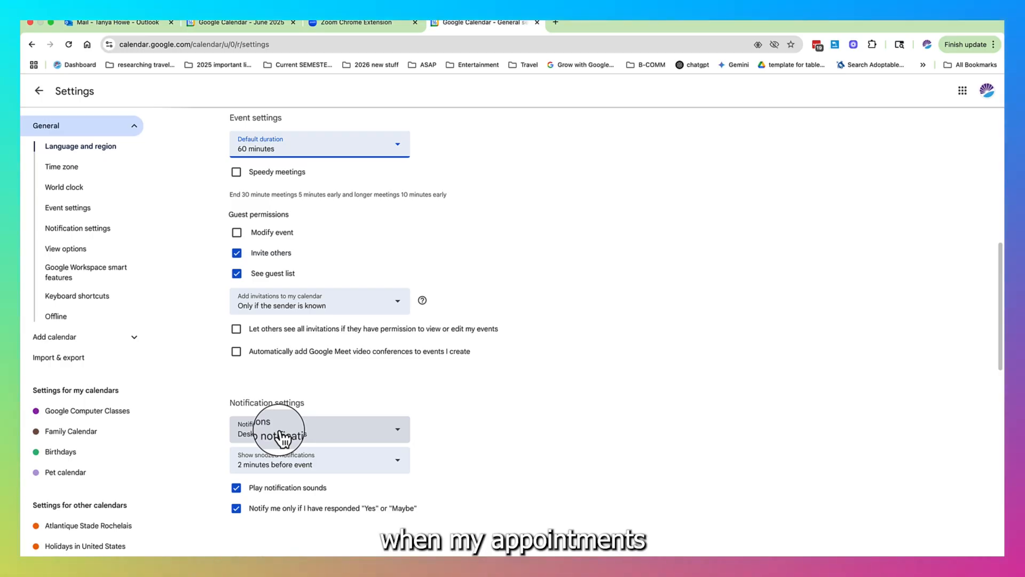
Step: Choose Desktop notifications as the notification type and show snoozed notifications 5 minutes before event
click(281, 433)
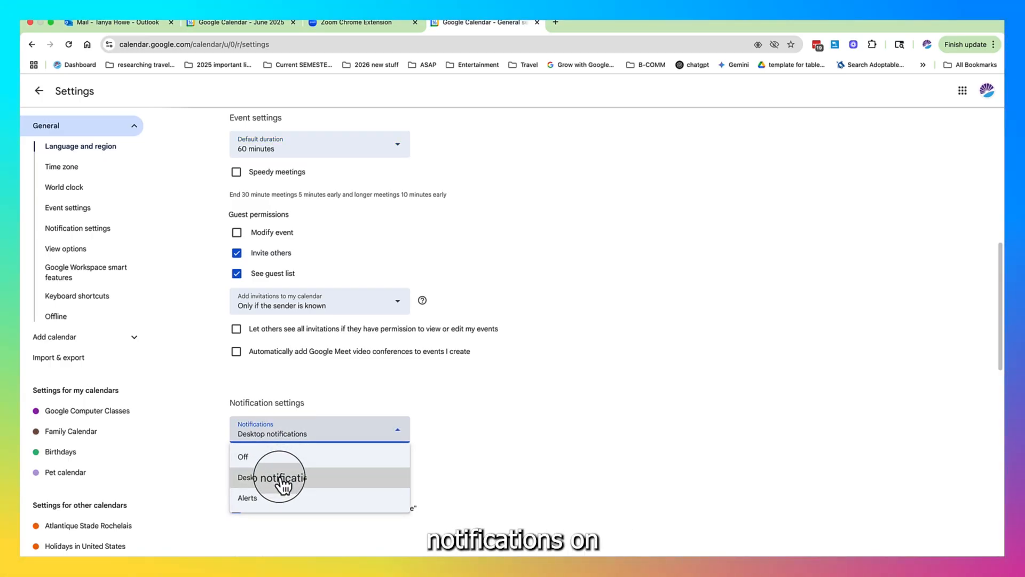
click(281, 477)
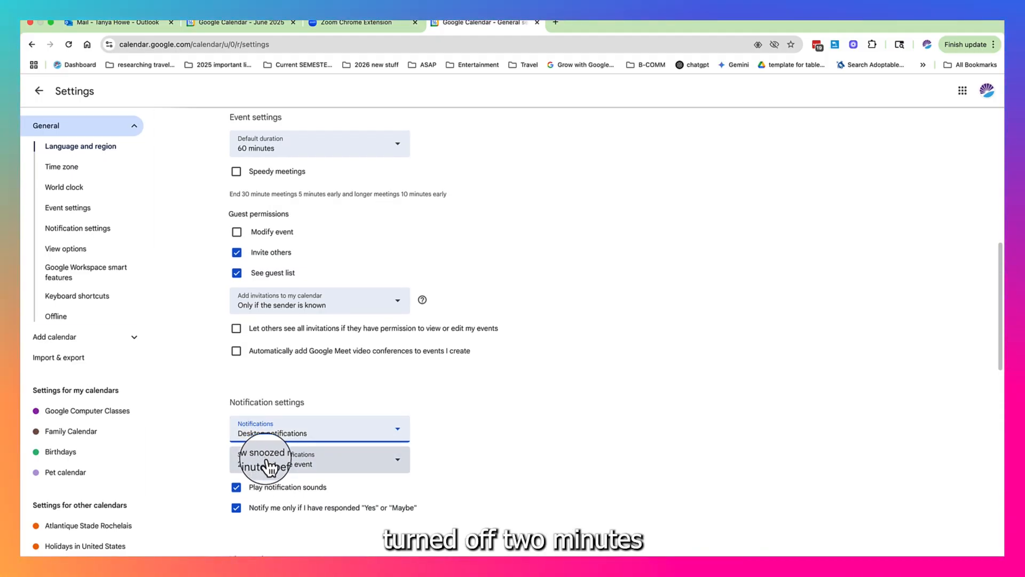
click(305, 466)
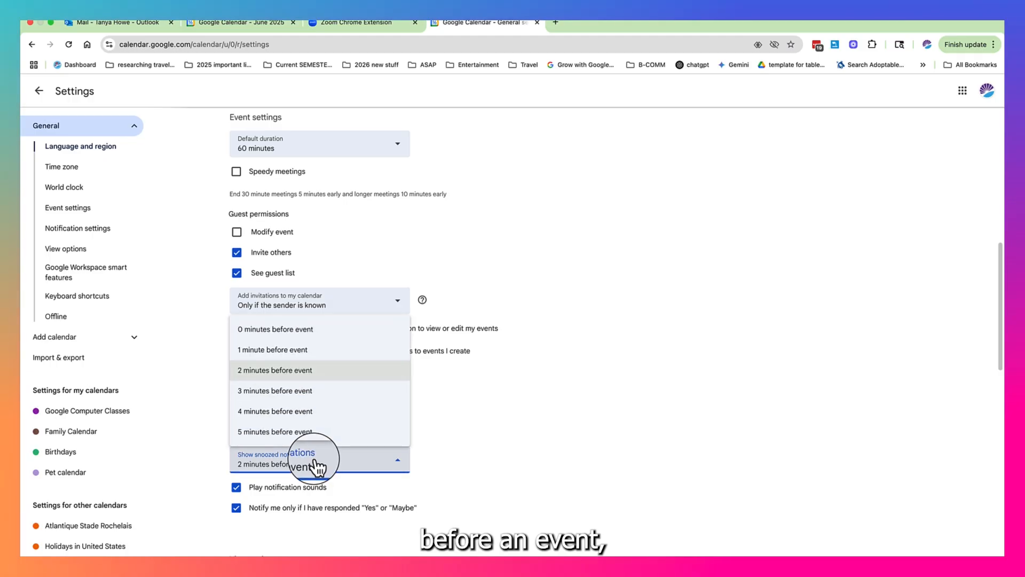
click(299, 431)
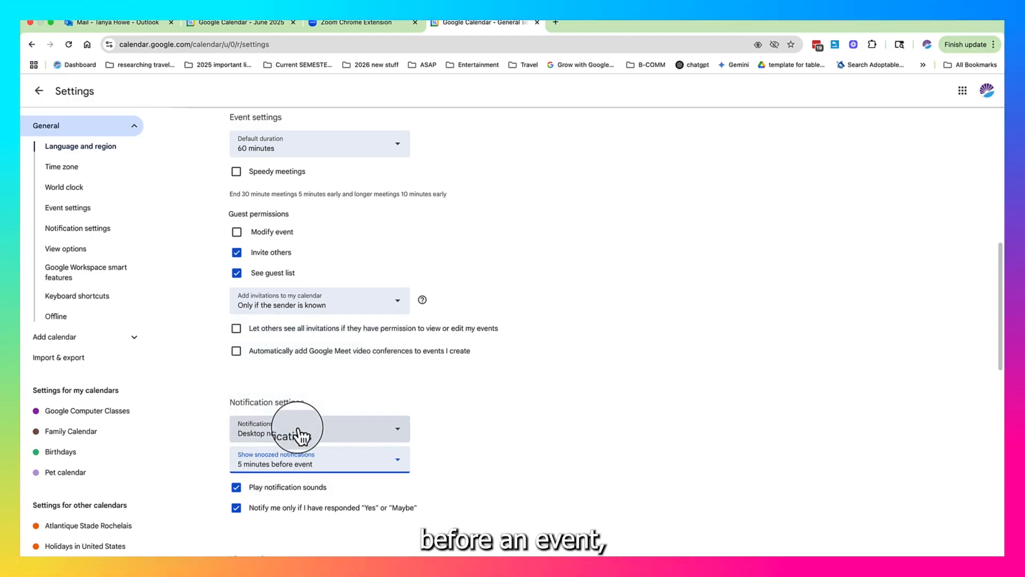
click(299, 464)
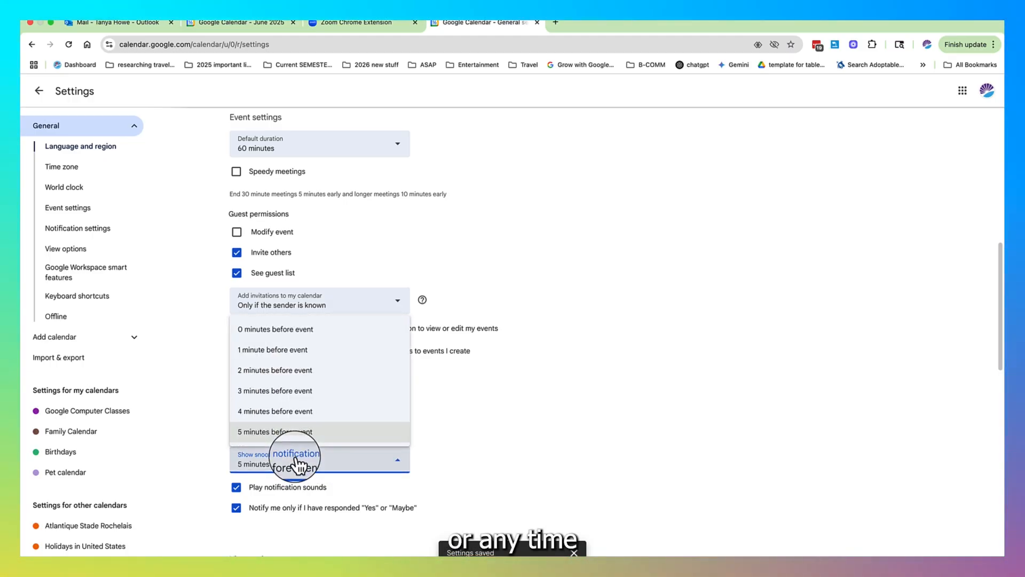
click(299, 464)
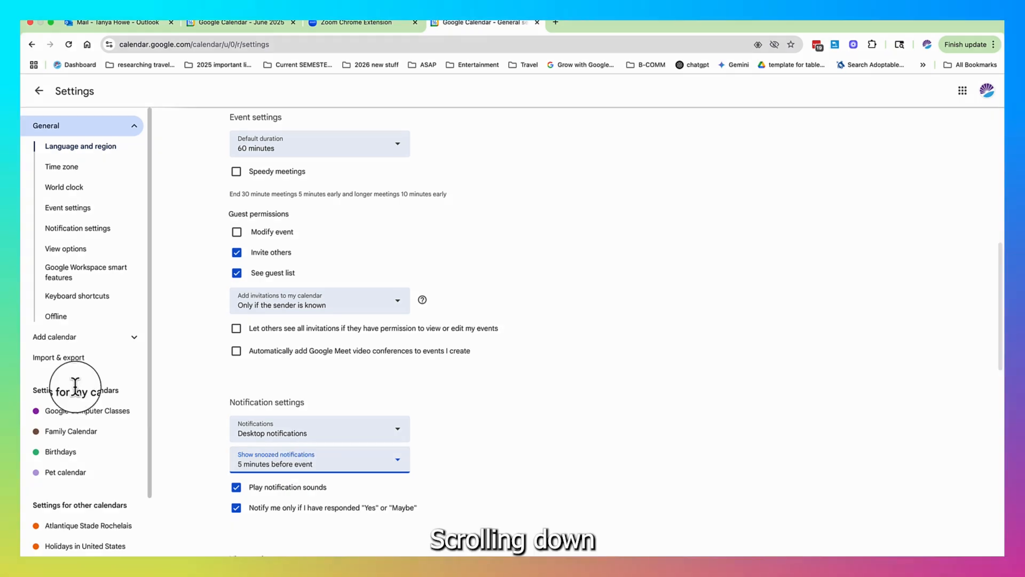
Step: View the Import & export settings and return to the month view
click(79, 363)
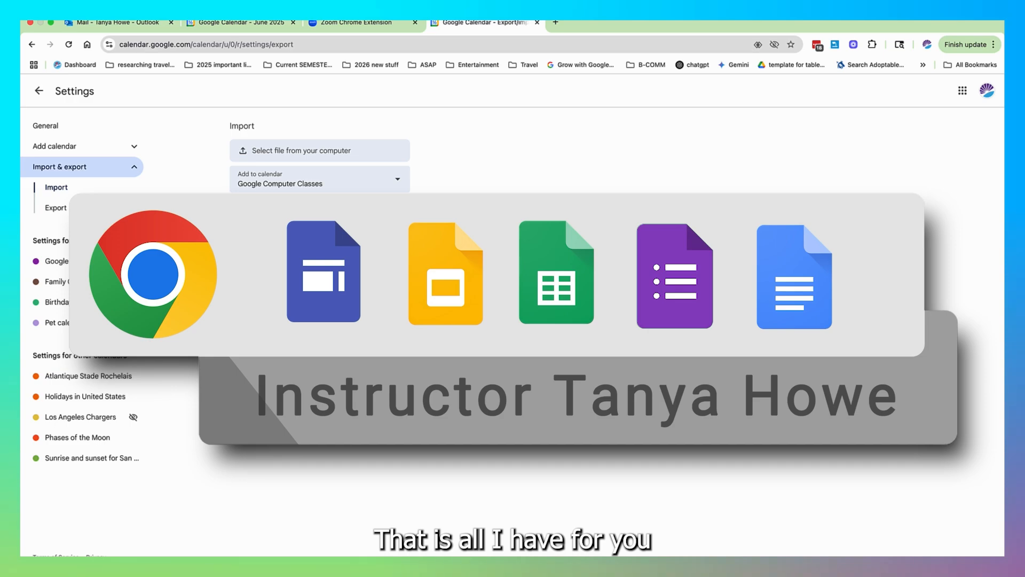
click(47, 90)
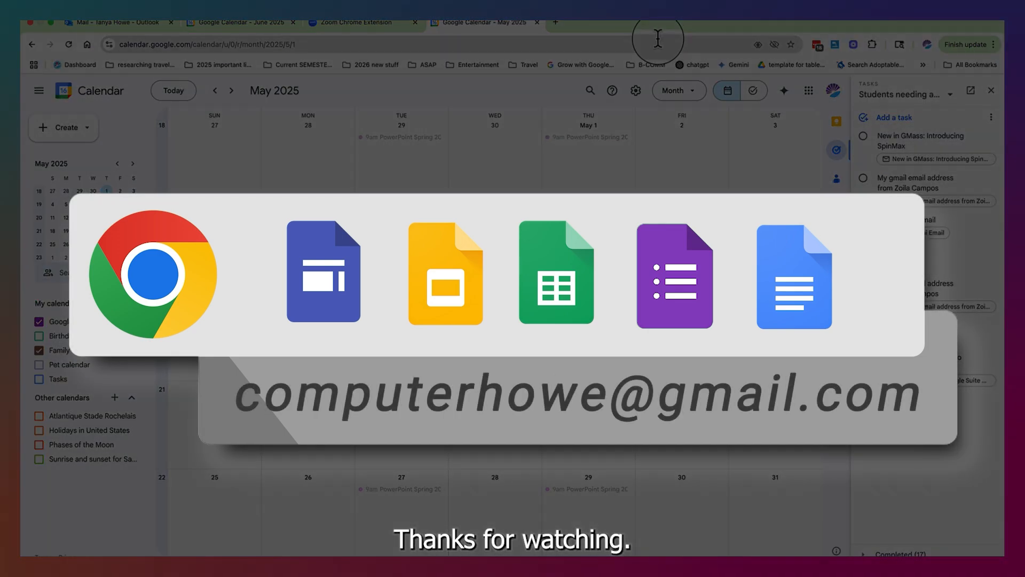